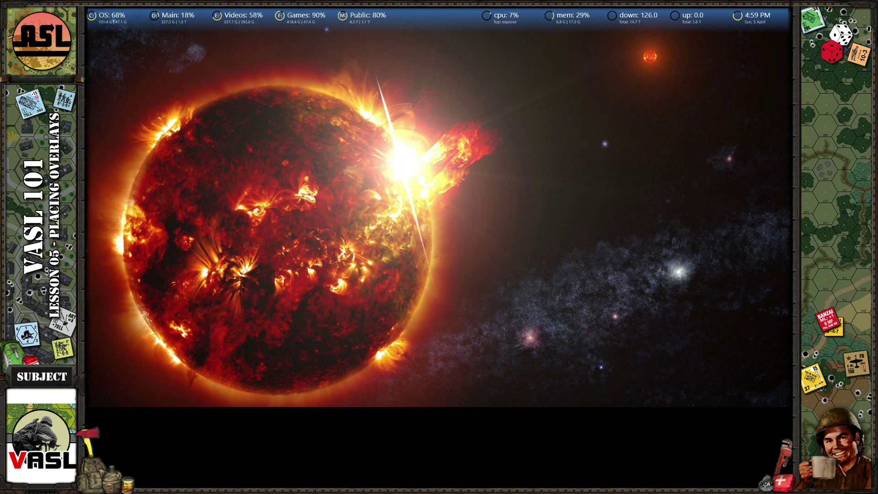
Switch to the browser, open the Overlays download page on vasl.info, and bring up and cancel the Standard overlays download.
key(alt+Tab)
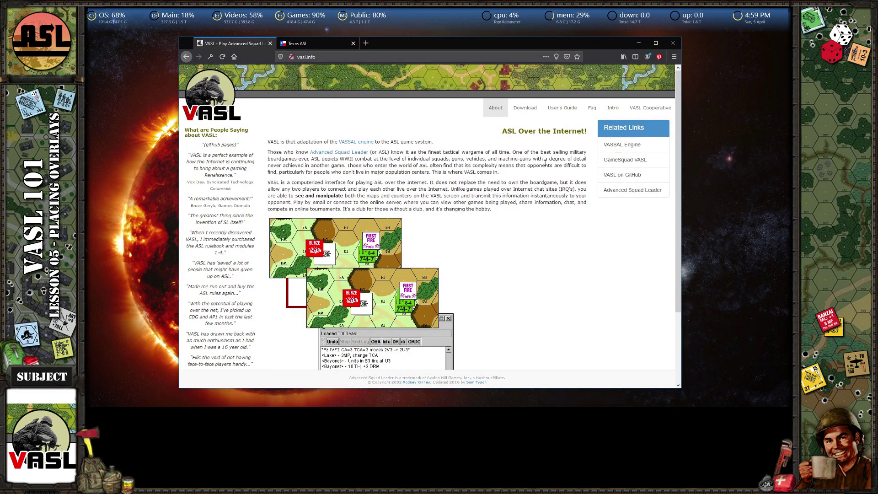
click(315, 58)
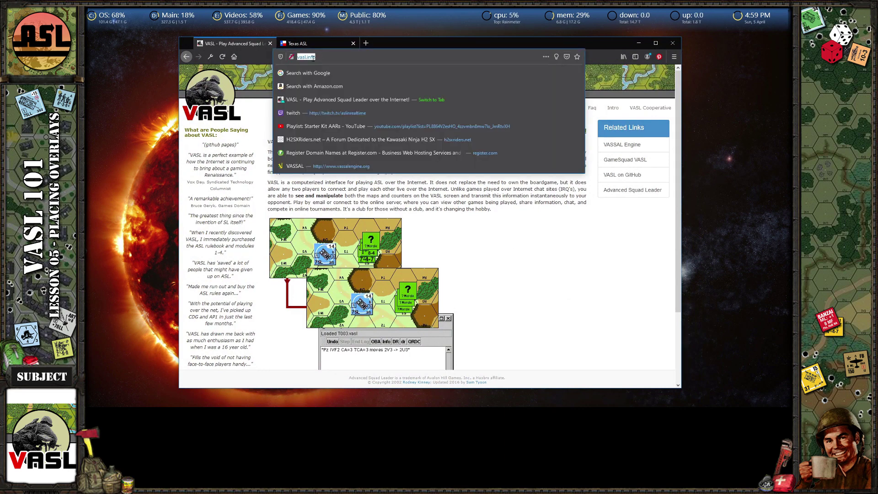
click(503, 245)
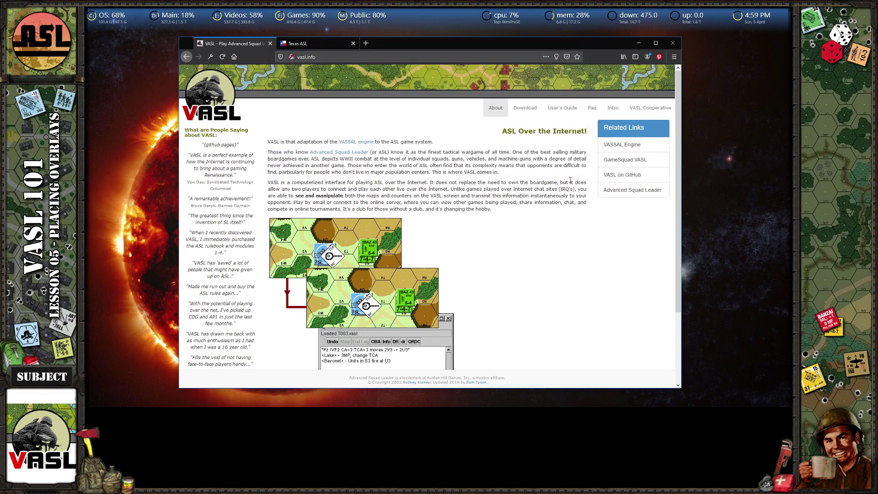
click(525, 110)
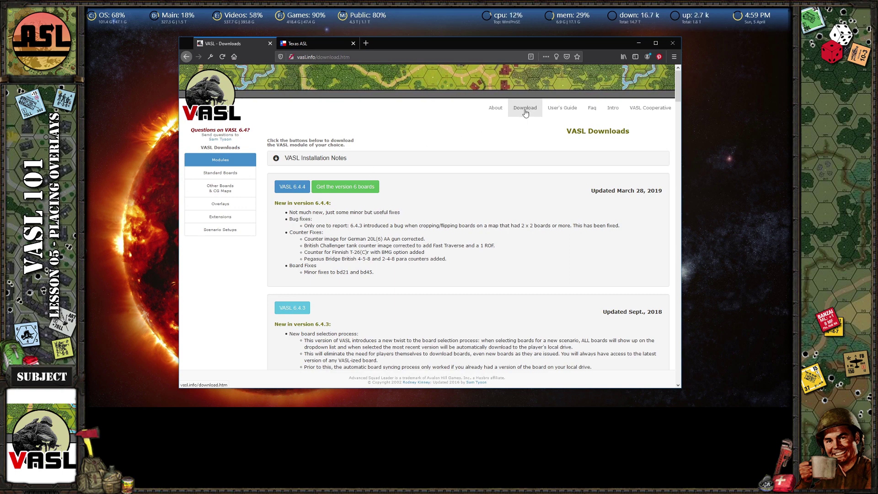
click(216, 204)
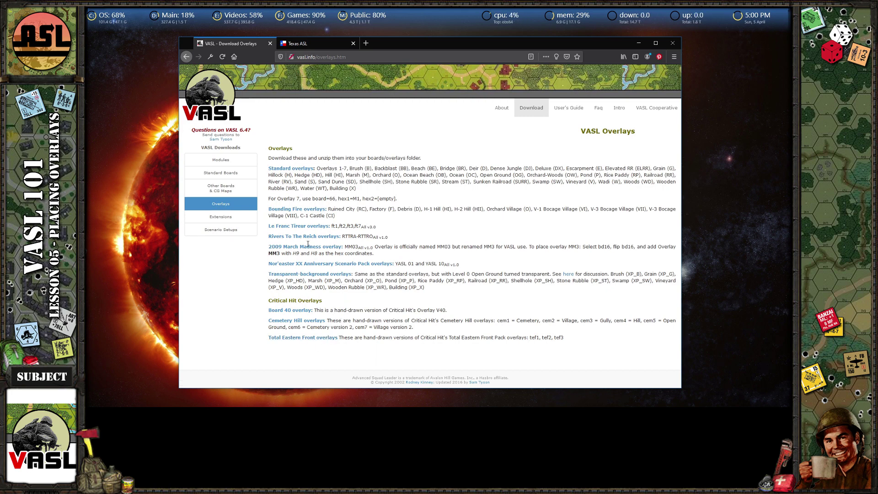
click(297, 171)
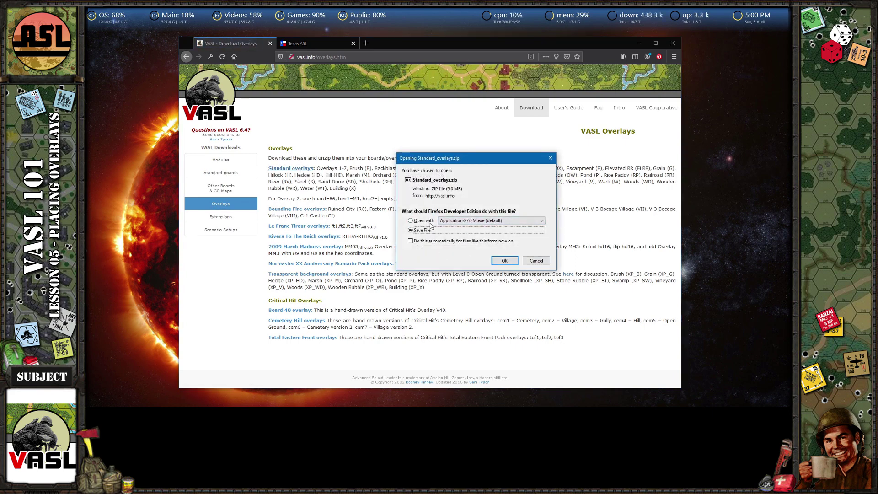
click(536, 261)
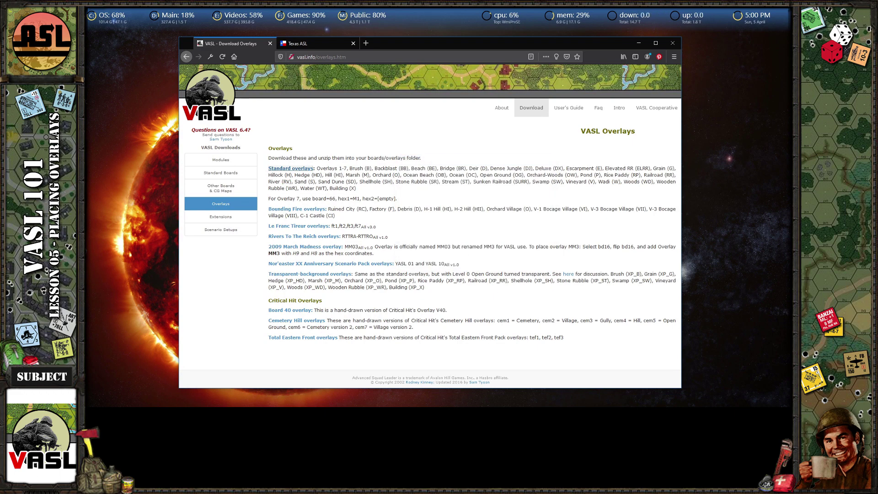
Switch to File Explorer, view the overlays folder inside the VASL Stuff boards folder, and minimize the folder and browser windows.
key(alt+Tab)
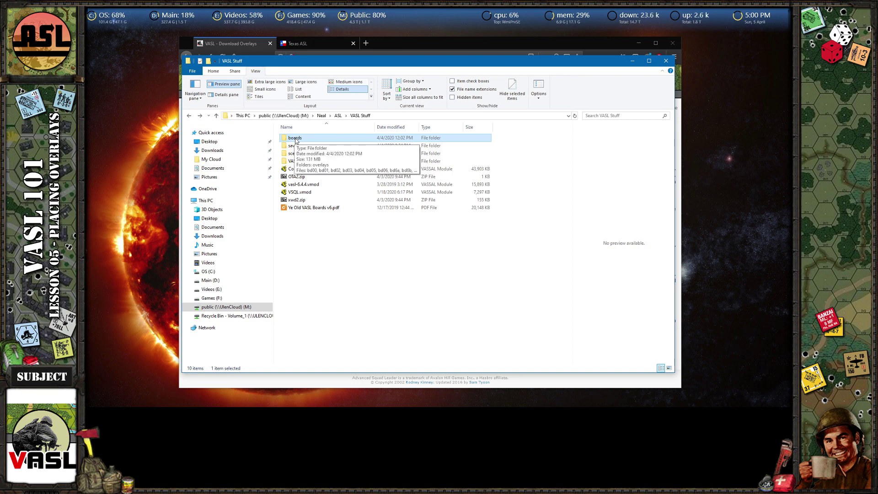
double_click(295, 138)
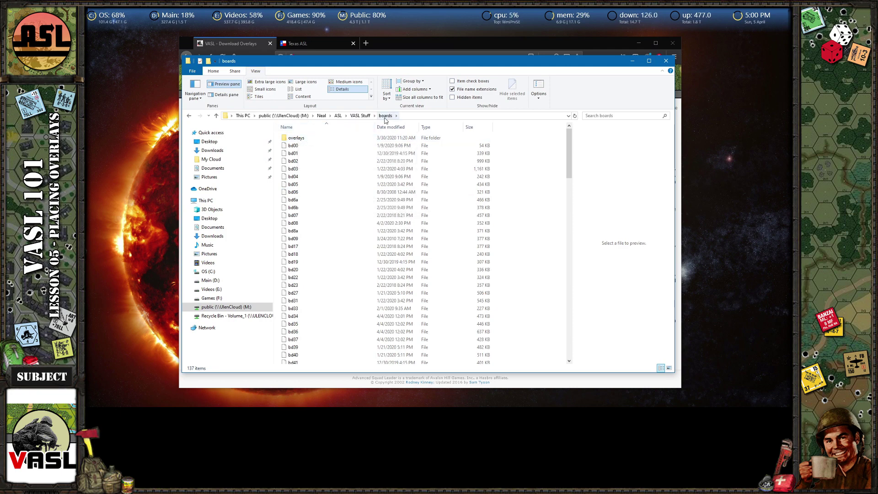
double_click(295, 138)
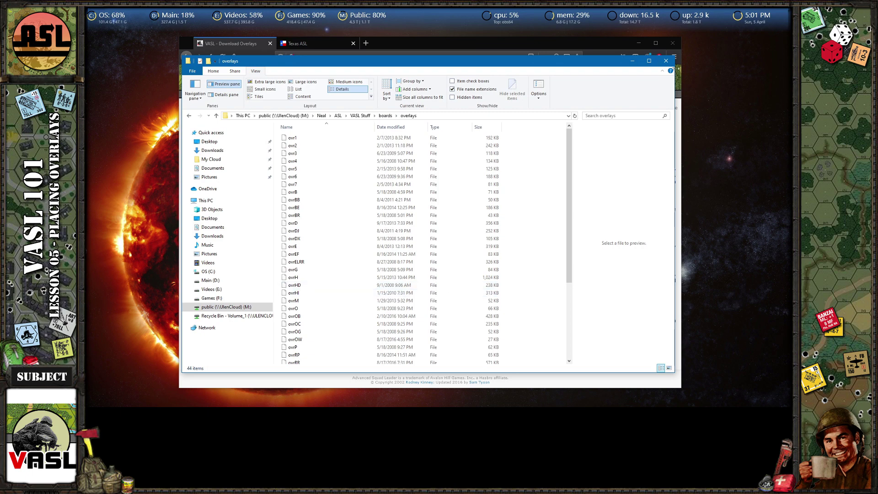
click(632, 62)
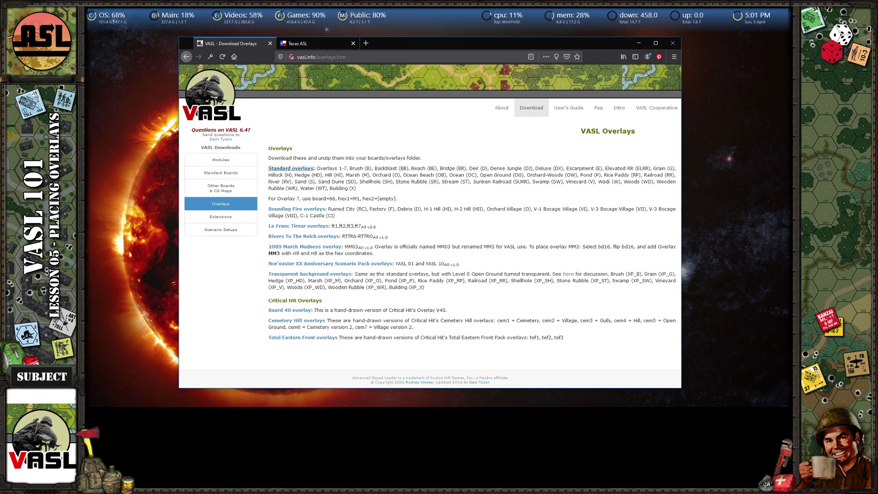
click(639, 43)
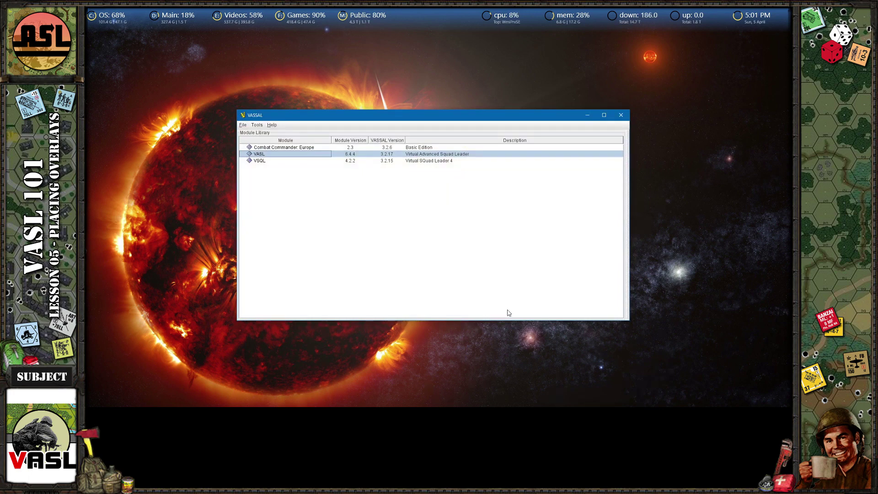
Launch the VASL 6.4.4 module from the VASSAL library and load the saved game Eastern Gate.vsav.
double_click(298, 154)
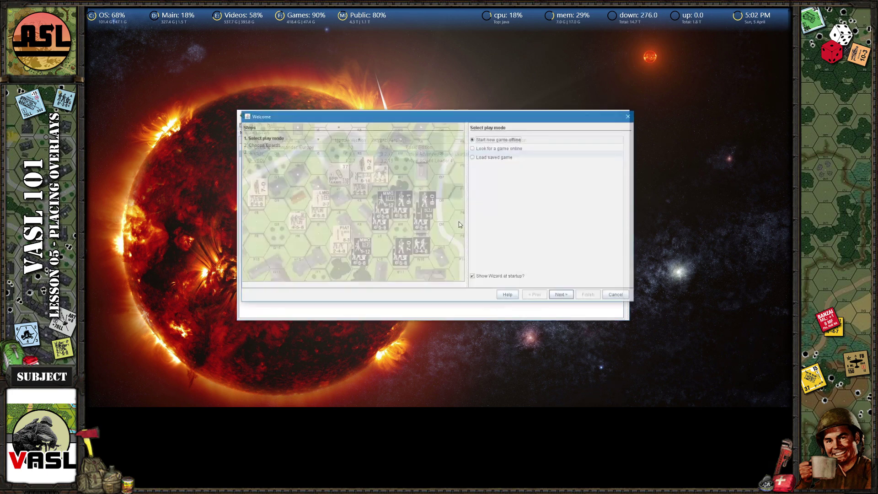
click(480, 158)
click(562, 295)
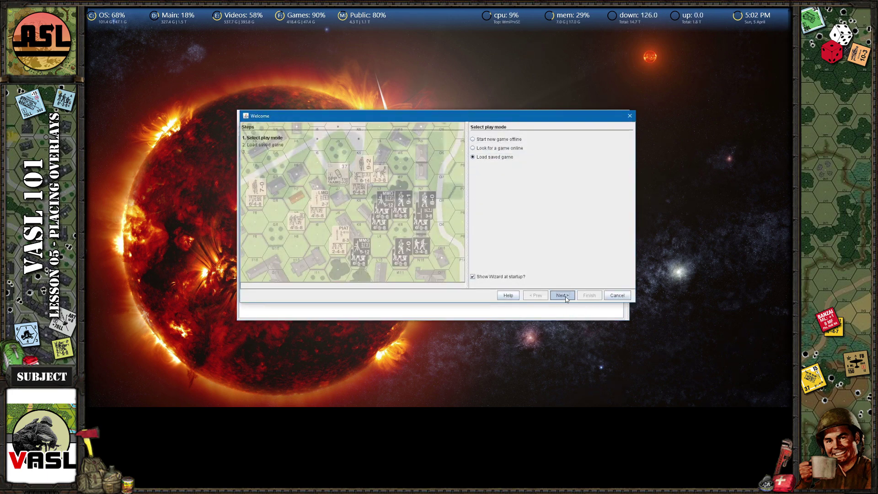
click(506, 208)
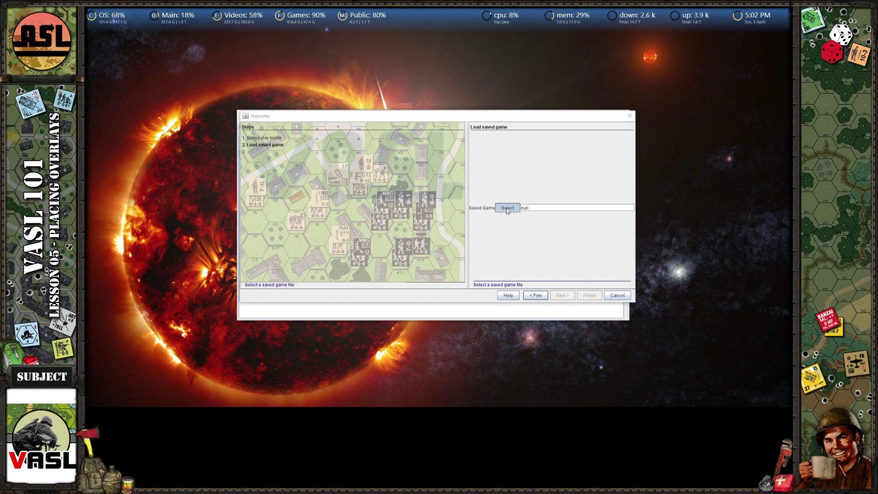
scroll(365, 147, down, 1)
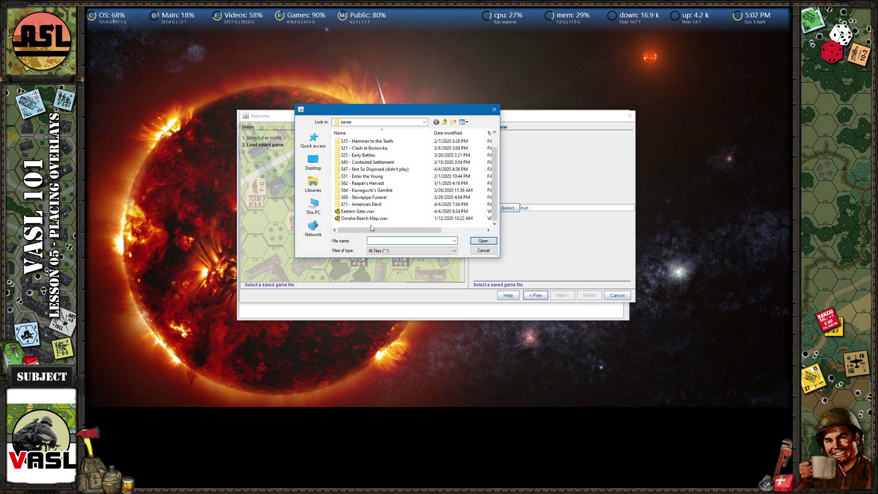
click(355, 211)
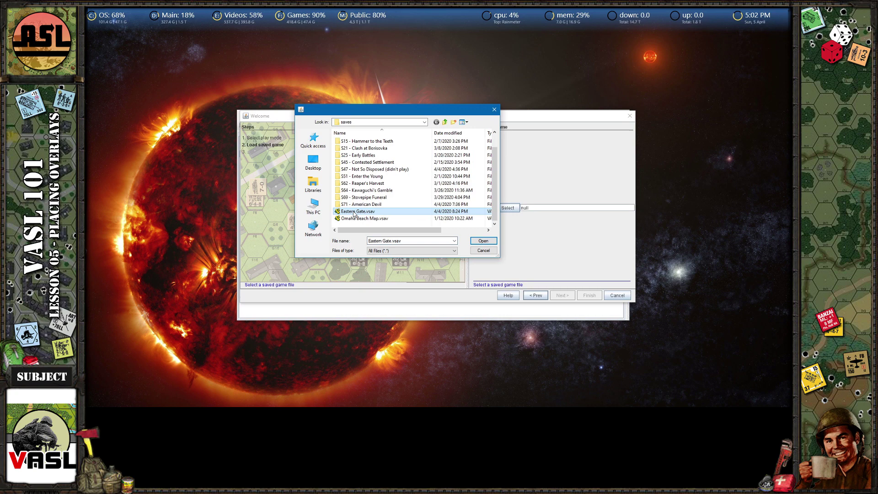
click(484, 241)
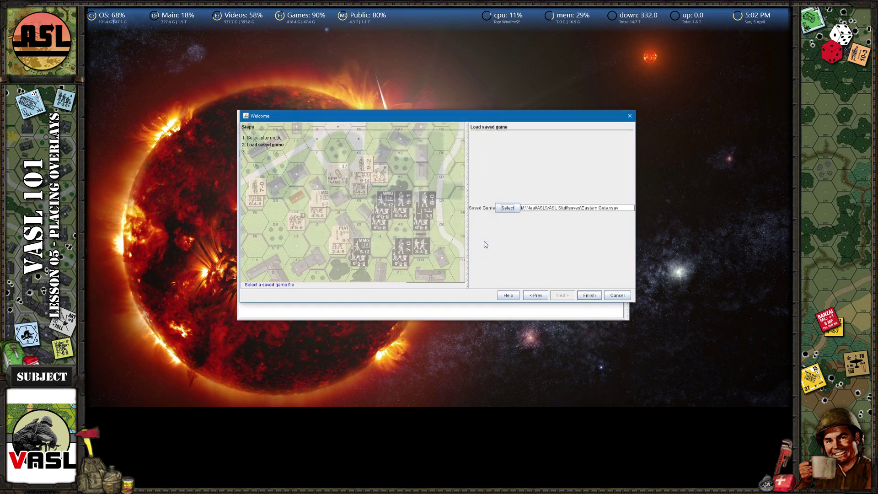
click(589, 295)
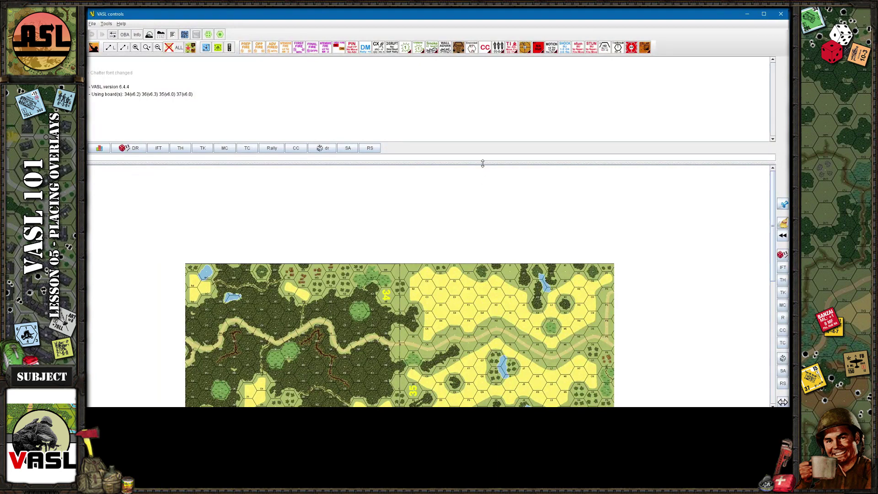
Shrink the chat log so that the map area takes up most of the VASL window.
drag(482, 164, 475, 64)
drag(773, 188, 773, 242)
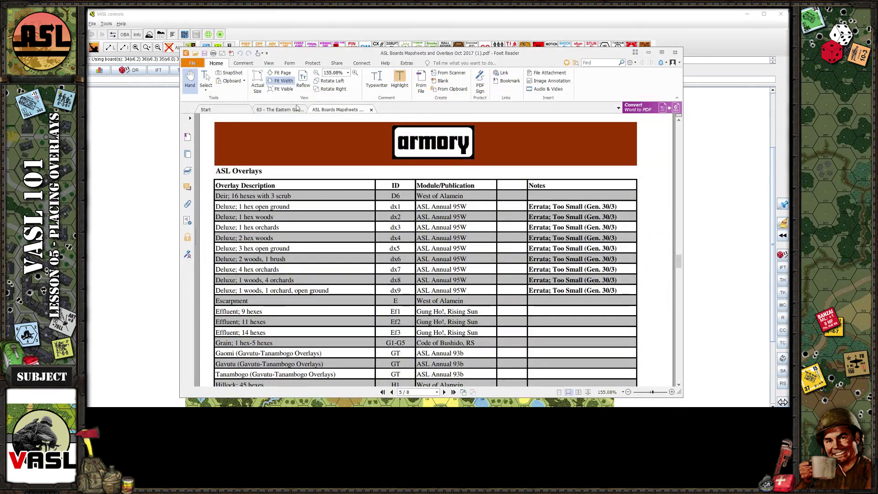
View the board configuration in the Eastern Gate scenario PDF in Foxit Reader.
click(296, 110)
drag(681, 260, 681, 139)
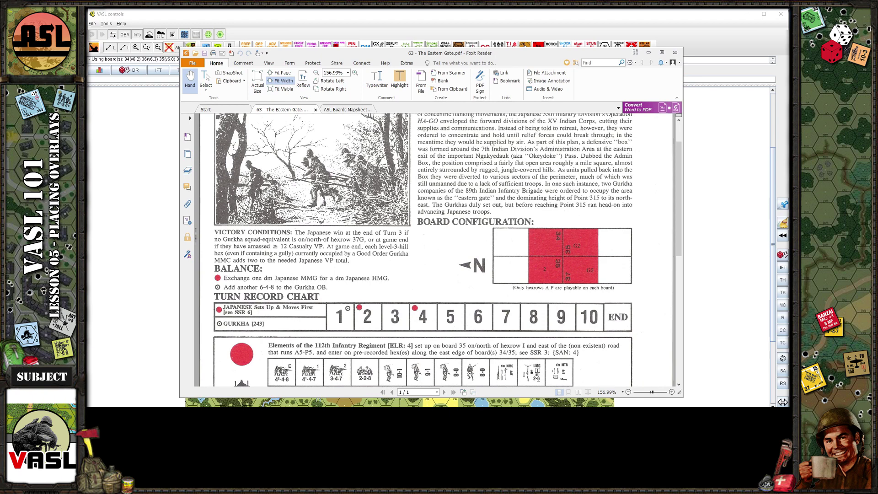
Switch to the browser, open the Downloads section of the Texas ASL site, and search the page for "armory".
key(alt+Tab)
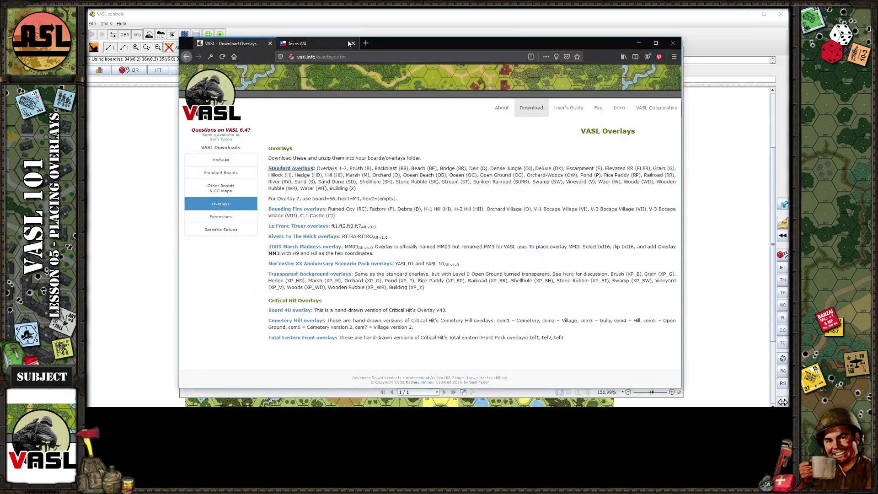
click(312, 45)
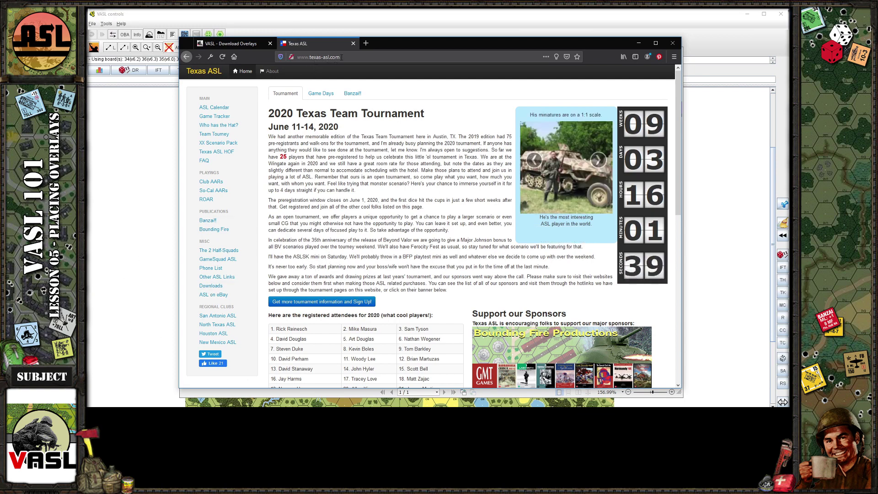
click(218, 286)
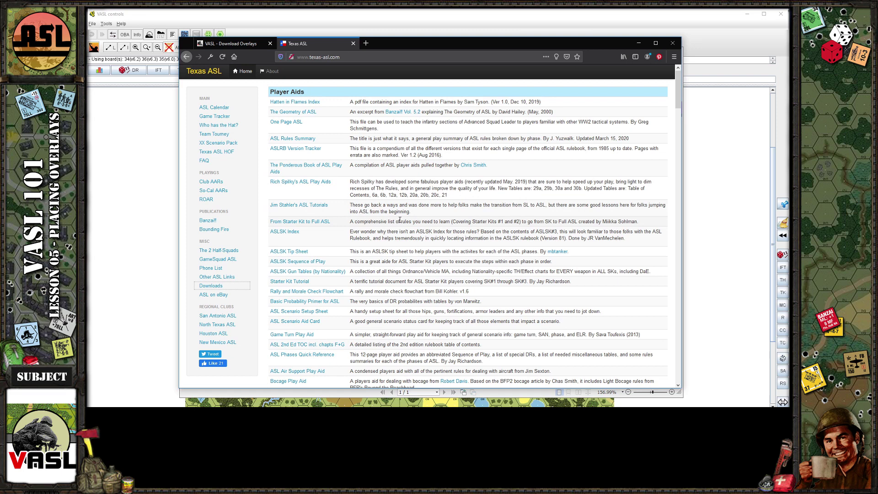
key(ctrl+f)
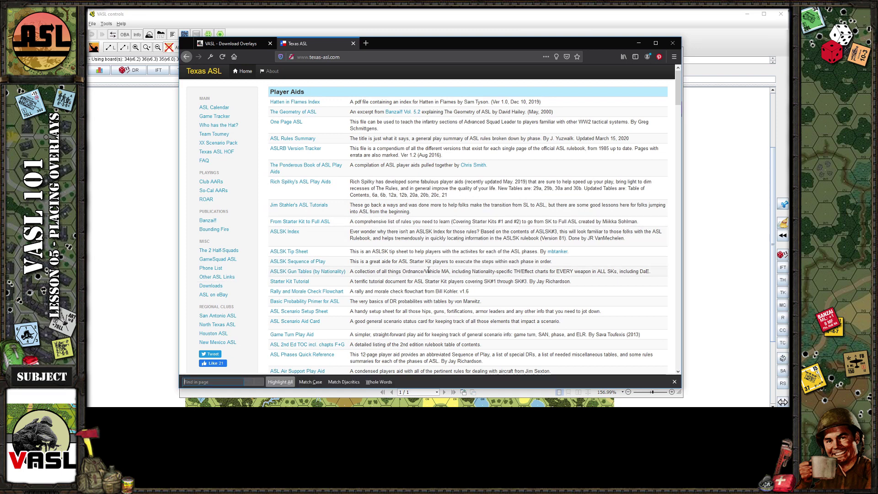
text(armory)
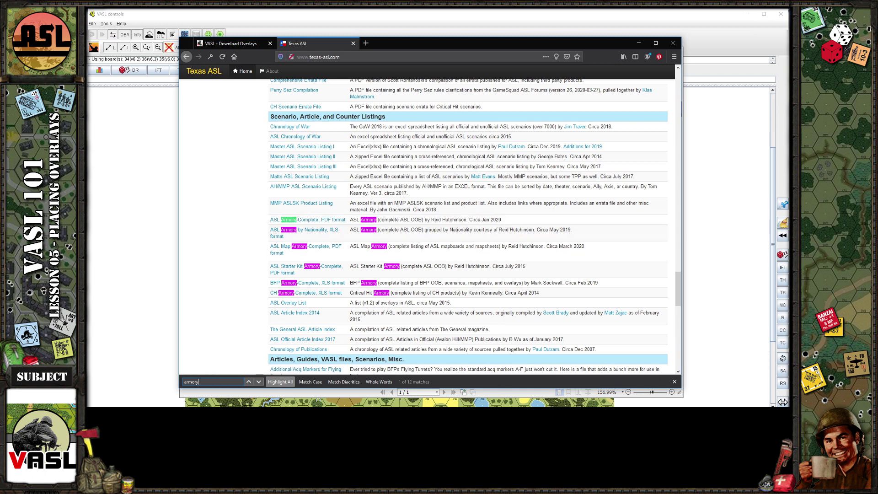
Switch to Foxit Reader and browse backward through the ASL Boards Mapsheets and Overlays PDF from the overlay listings.
key(alt+Tab)
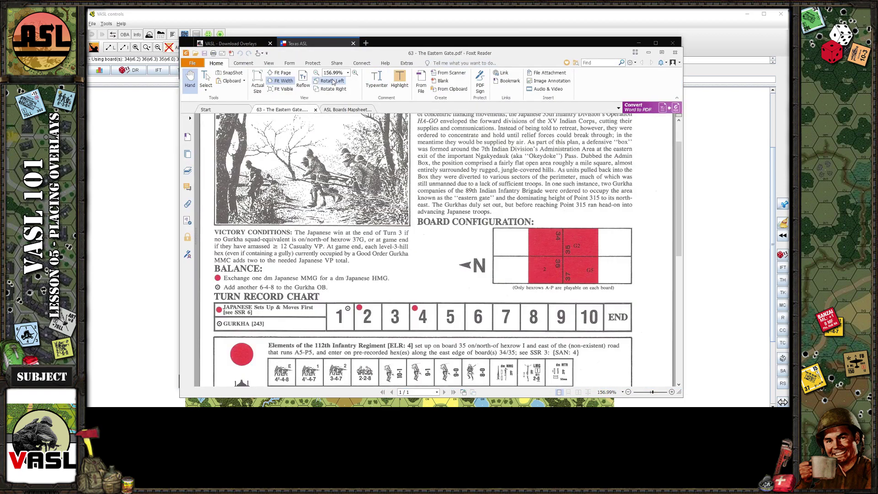
click(338, 110)
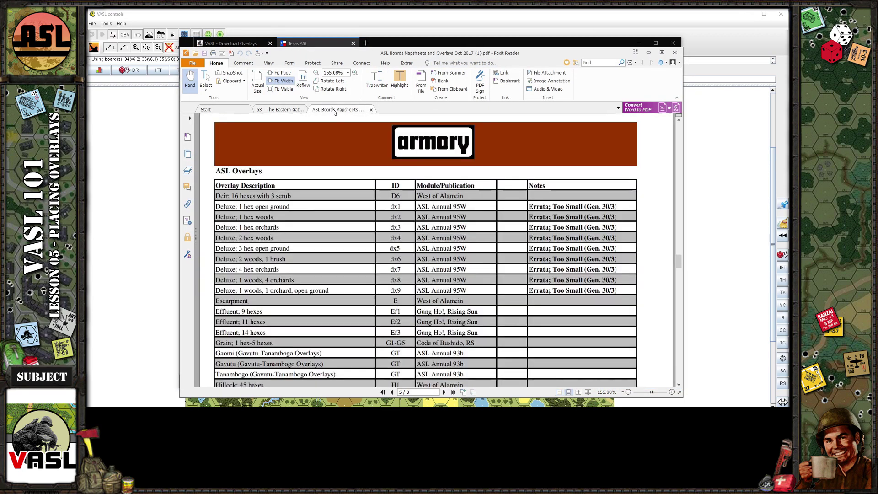
scroll(527, 228, up, 5)
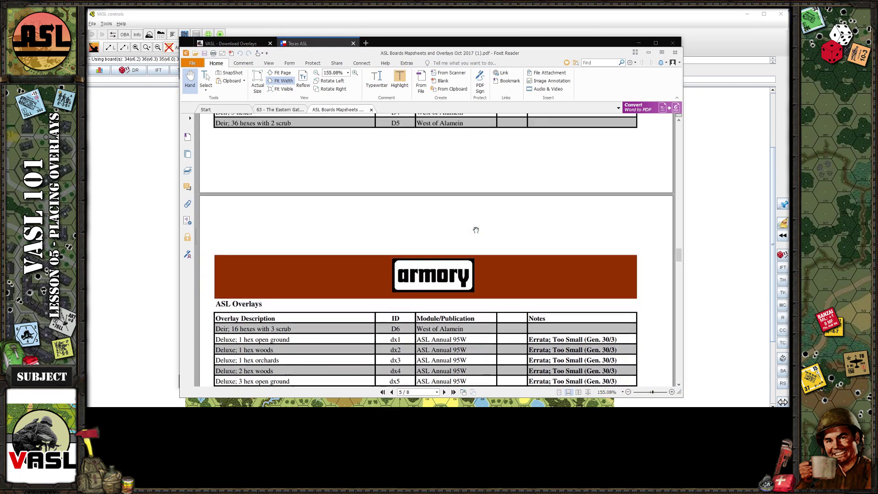
scroll(540, 253, up, 10)
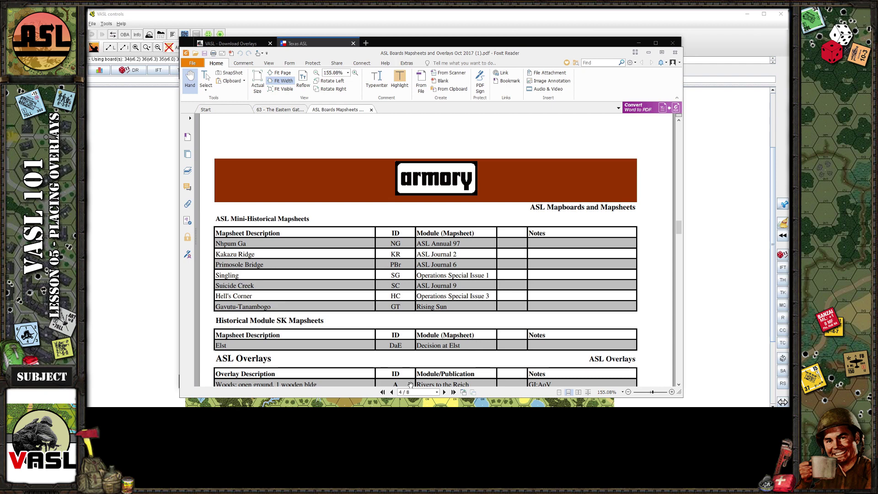
mouse_move(677, 230)
mouse_down()
mouse_move(679, 128)
mouse_move(688, 147)
mouse_move(687, 218)
mouse_up()
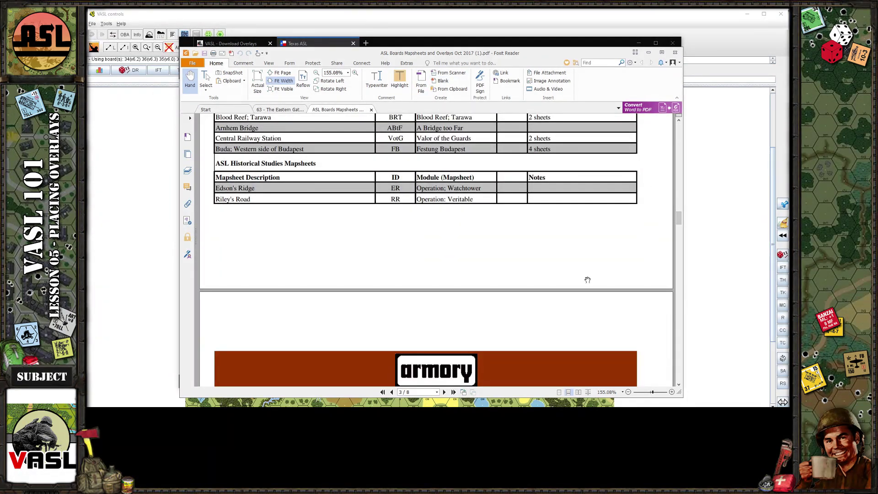
Return to the ASL Boards Mapsheets and Overlays PDF in Foxit Reader and examine its mapboard and overlay listings with their IDs and modules.
key(alt+Tab)
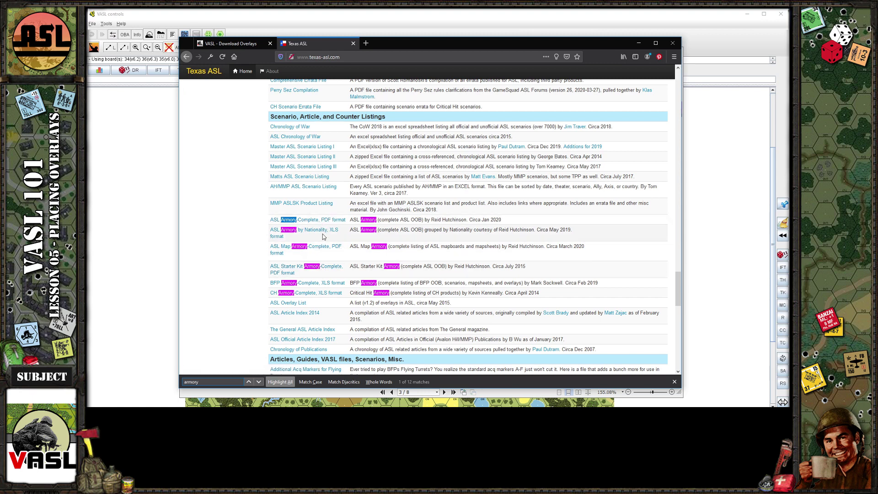
click(484, 24)
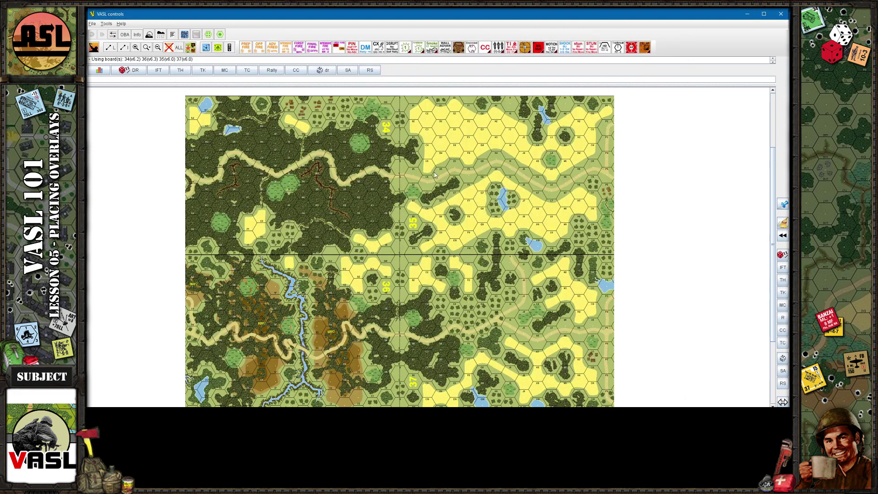
key(alt+Tab)
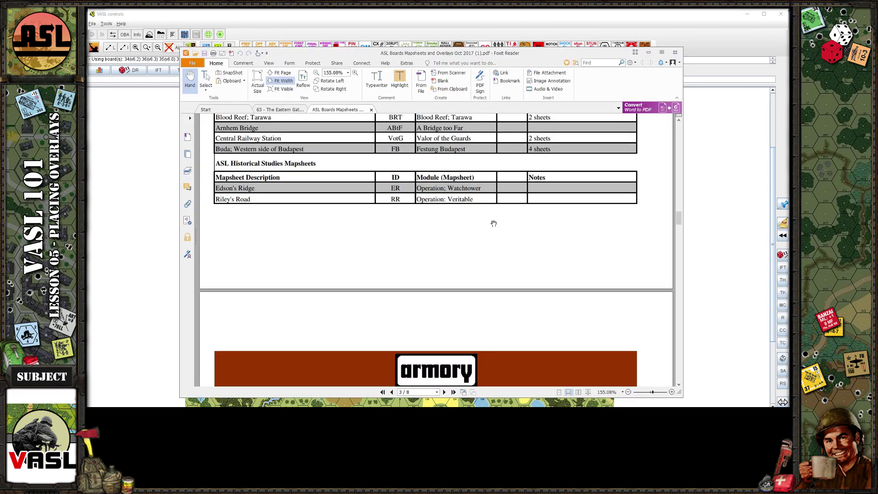
scroll(608, 285, up, 10)
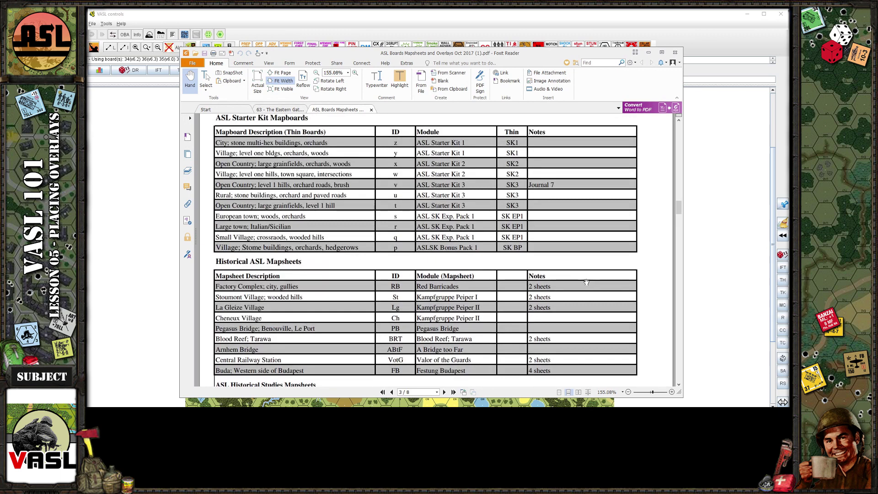
scroll(586, 282, up, 1)
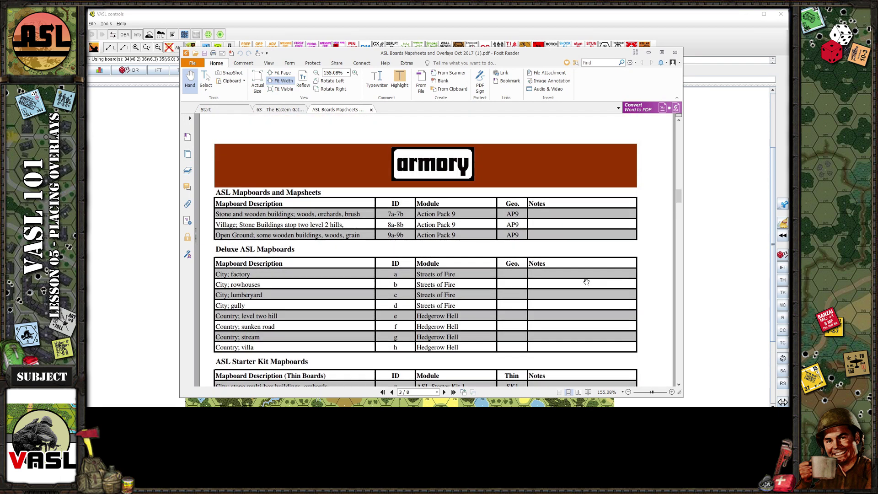
scroll(586, 282, up, 6)
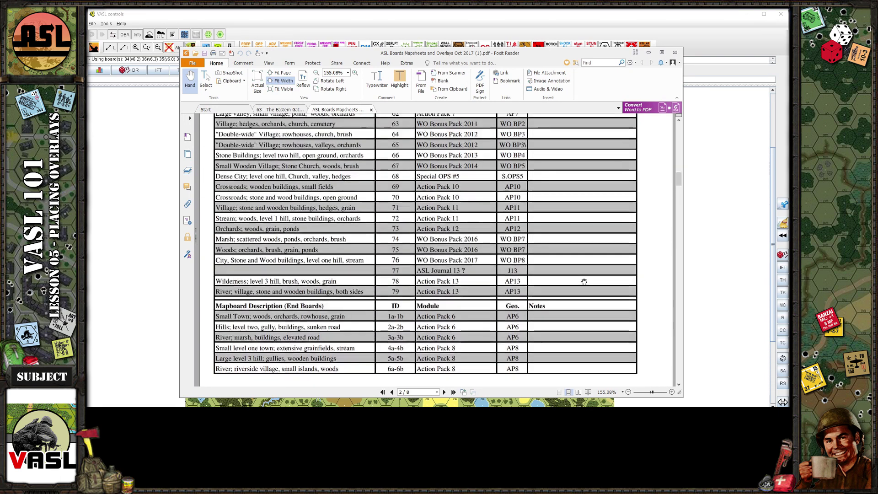
scroll(583, 282, up, 3)
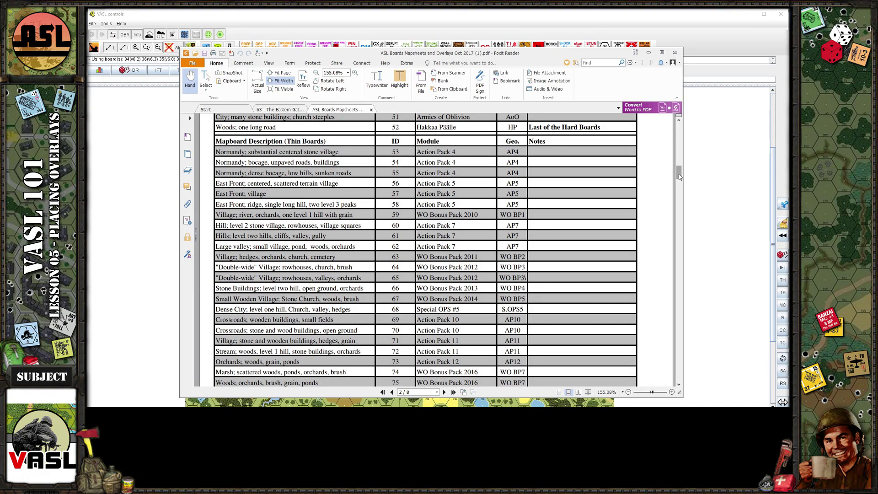
drag(678, 173, 682, 243)
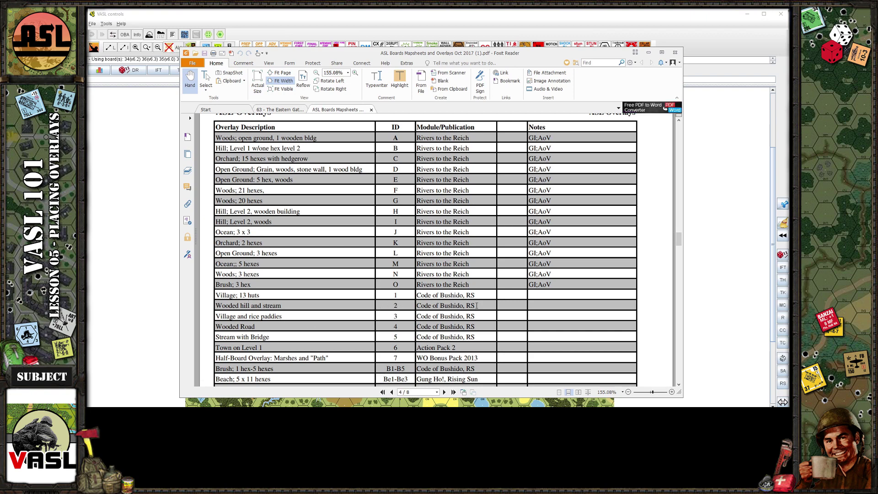
drag(680, 241, 681, 269)
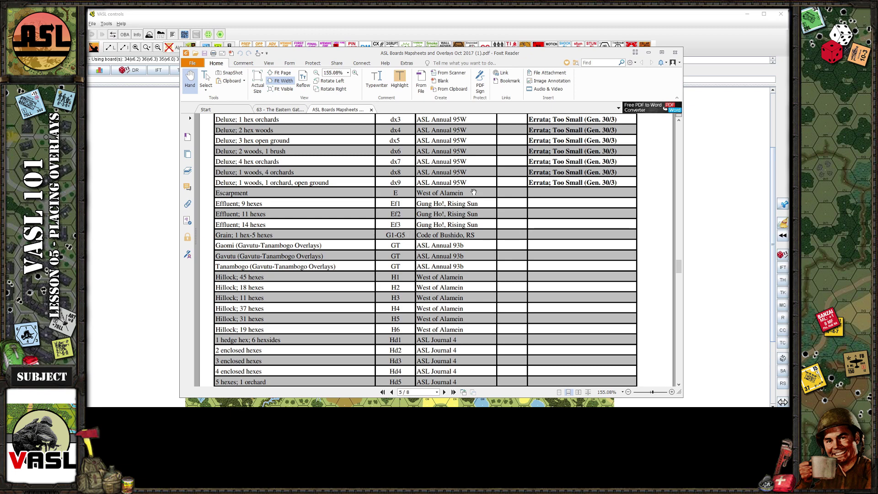
Examine the board configuration and the overlay placement special rule in the Eastern Gate scenario PDF.
click(281, 109)
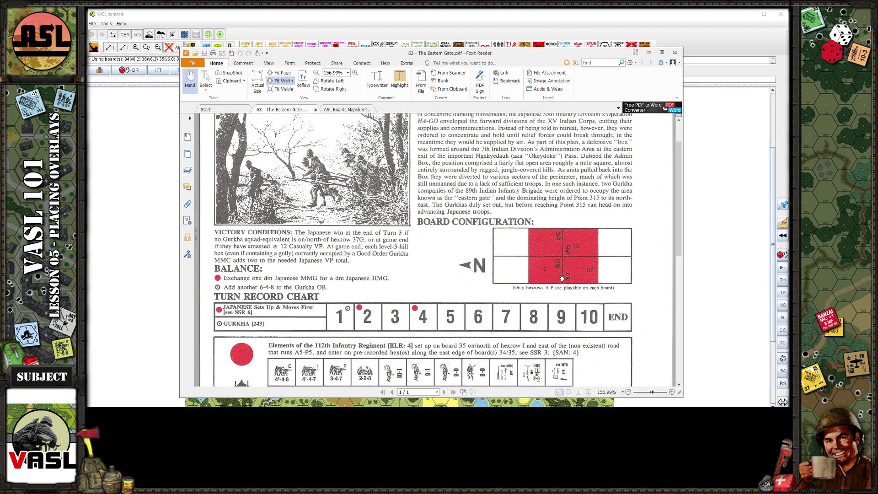
click(344, 110)
click(284, 109)
click(454, 18)
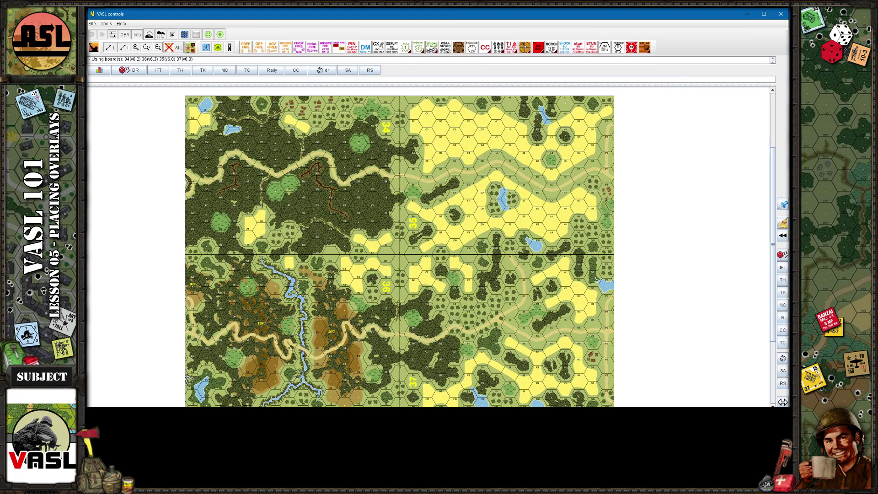
key(alt+Tab)
scroll(402, 288, down, 10)
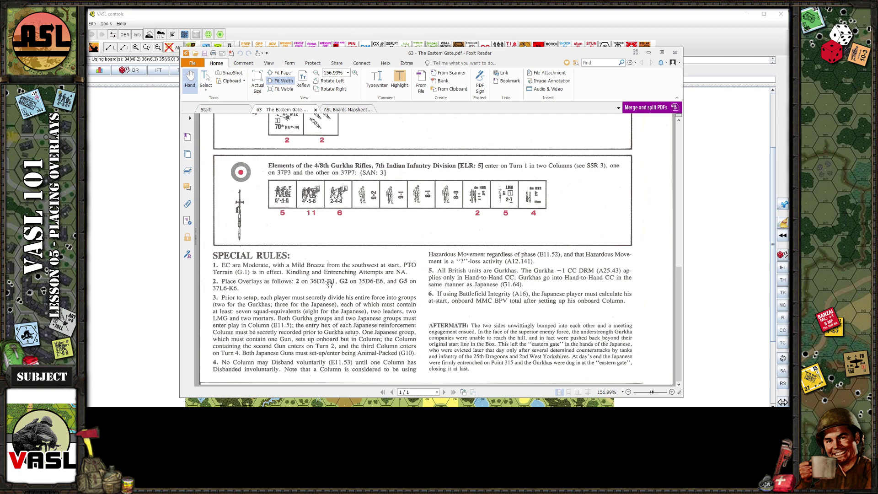
Switch to VASL, open the scenario's board selection, enlarge its window, and open the overlay settings.
click(370, 21)
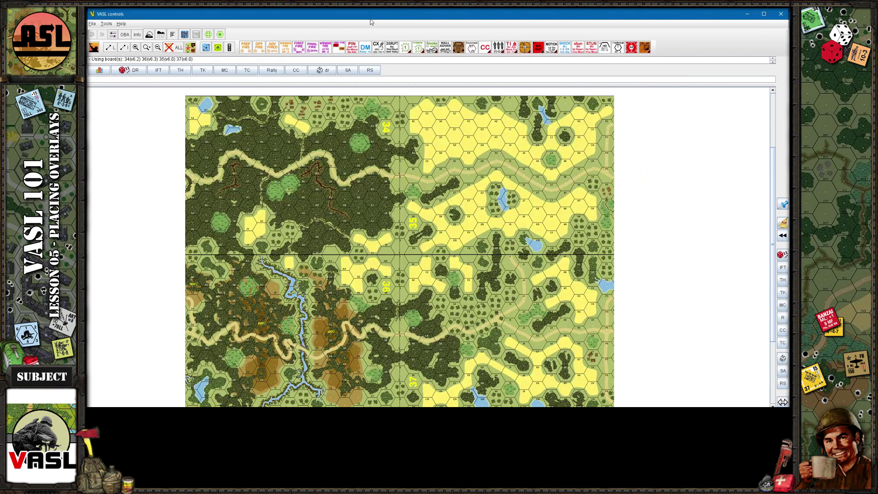
click(93, 48)
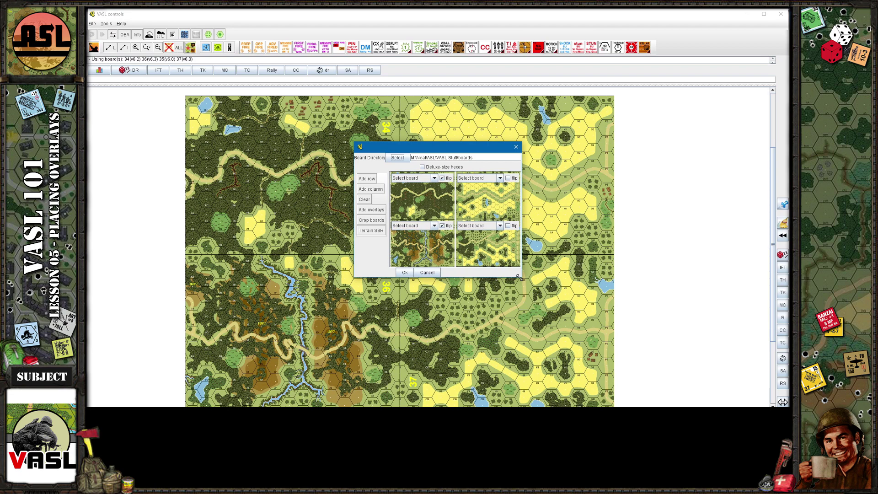
drag(519, 277, 560, 298)
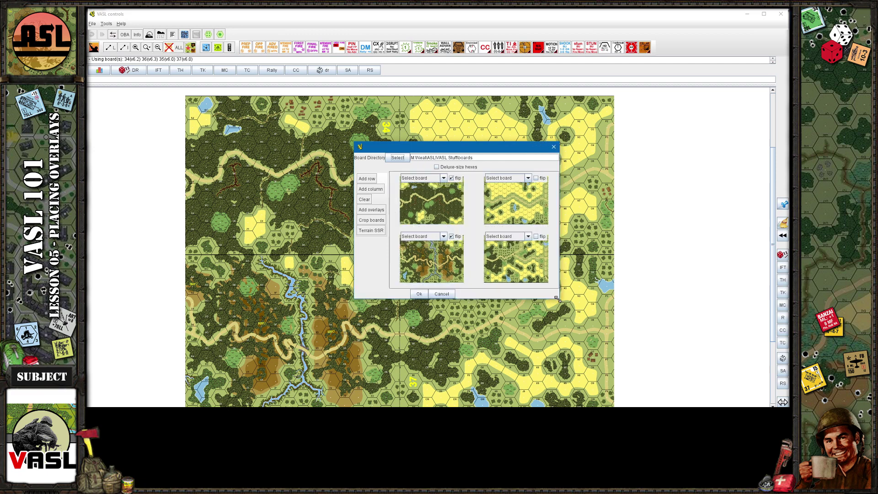
click(370, 211)
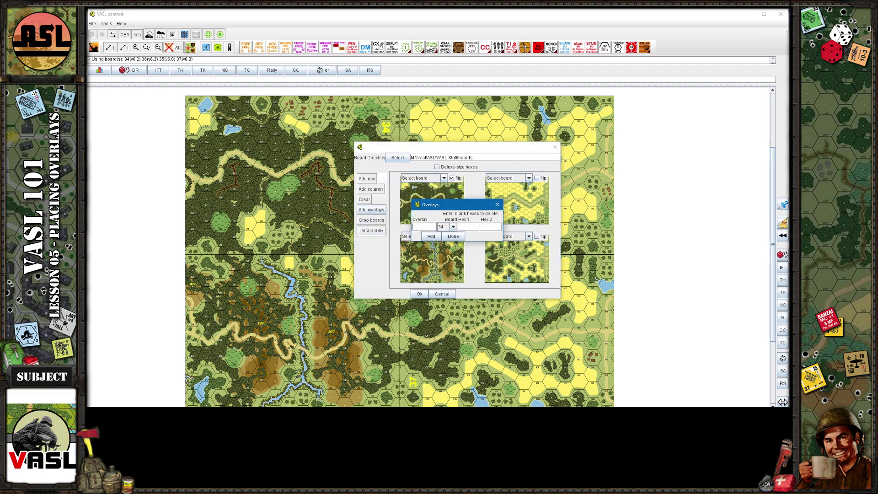
Check the overlay placement rule in the Foxit Reader PDF and enter overlay 2 on board 36 with hexes D2 and D1 in VASL.
key(alt+Tab)
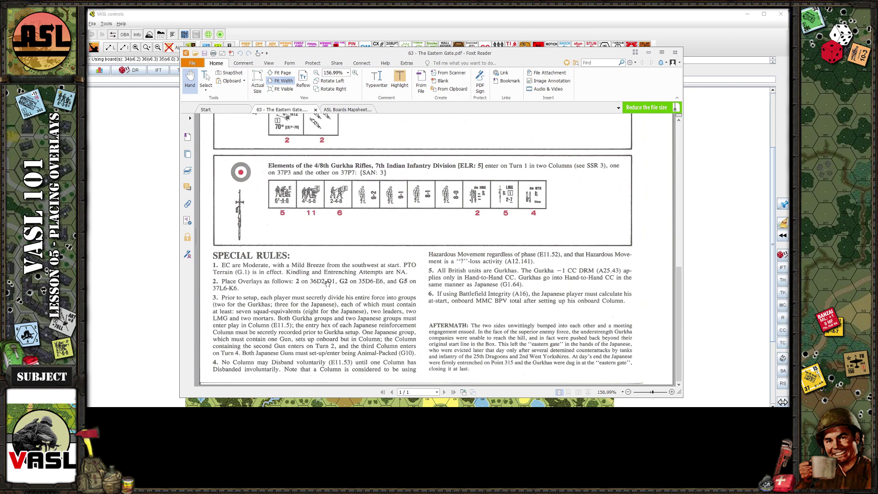
click(648, 53)
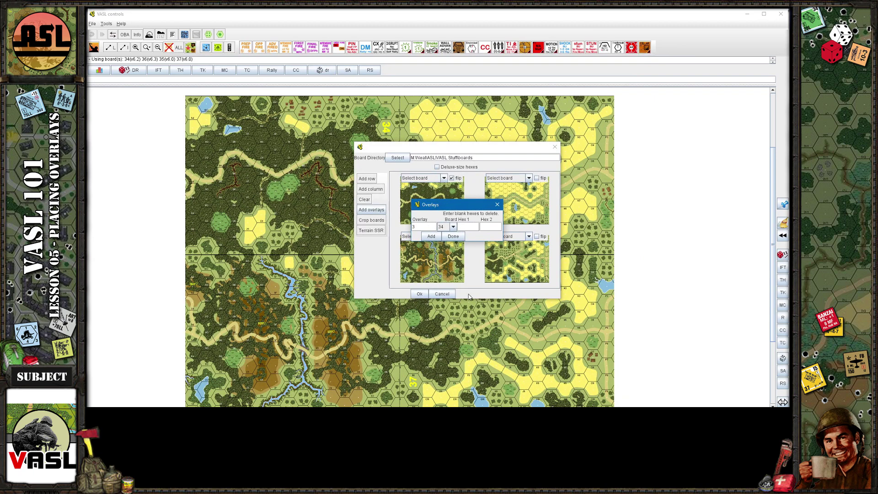
key(BackSpace)
text(2)
key(alt+Tab)
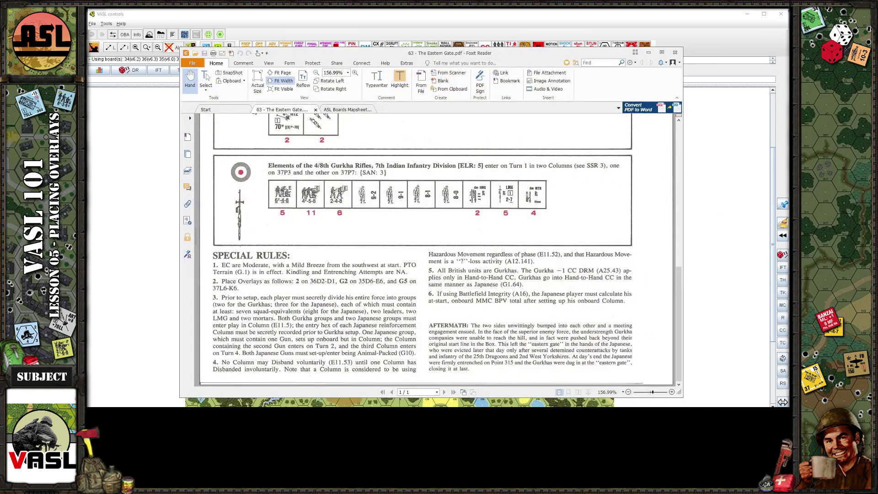
key(alt+Tab)
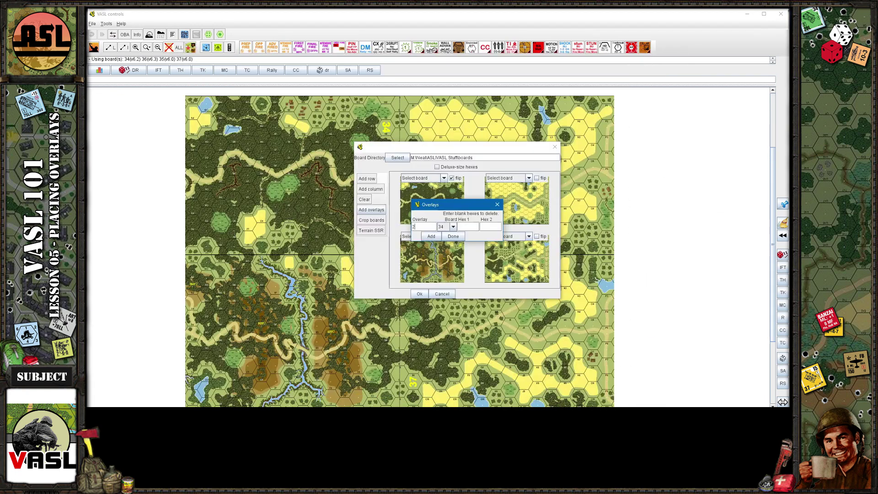
click(453, 227)
click(440, 242)
click(487, 228)
text(D1)
drag(470, 208, 444, 213)
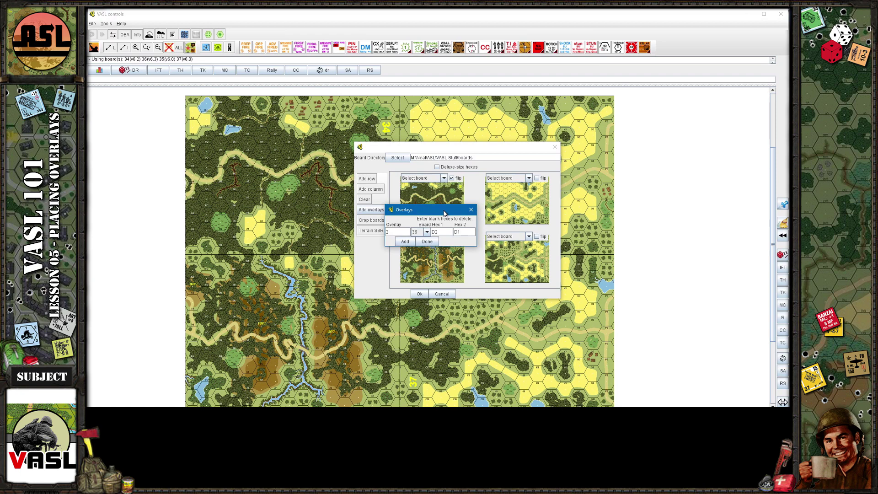
Add the entered overlay to its board, apply the board setup, and view the updated lower half of the map.
click(411, 239)
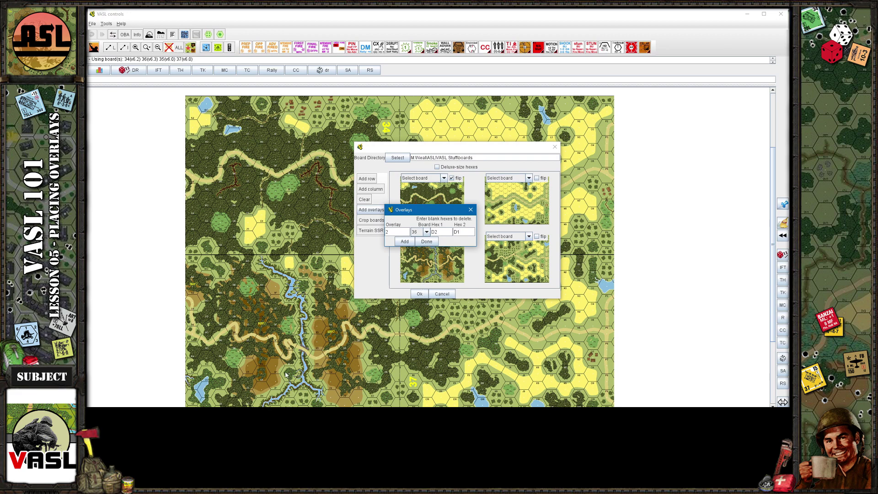
drag(435, 212, 441, 189)
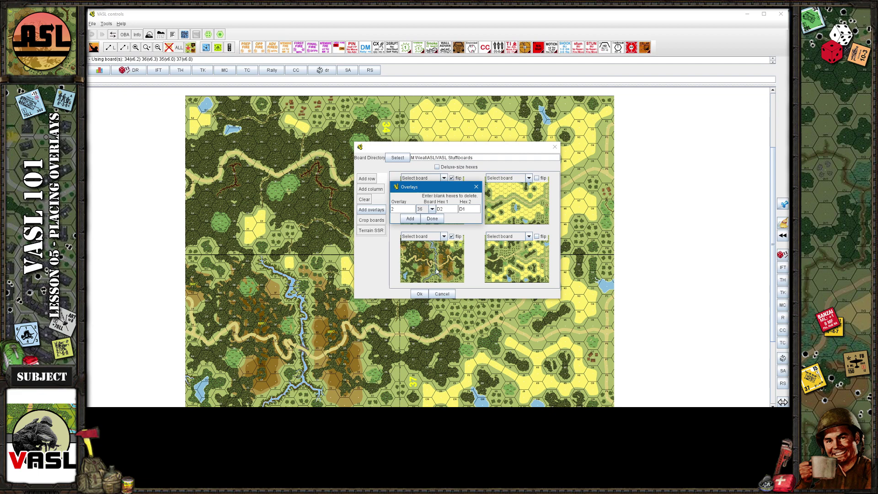
click(410, 219)
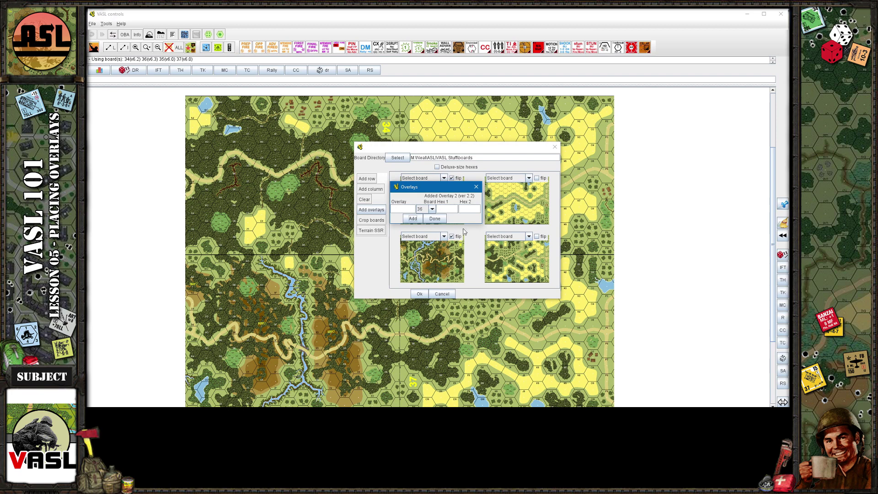
click(435, 218)
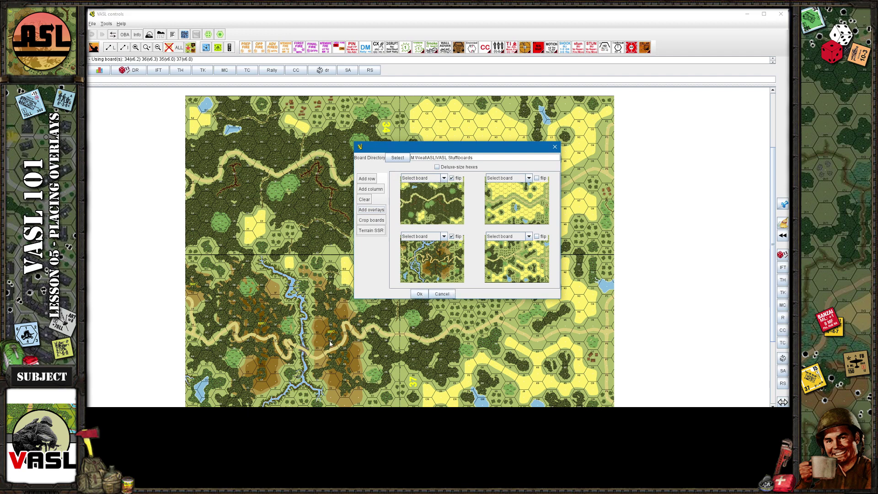
click(423, 295)
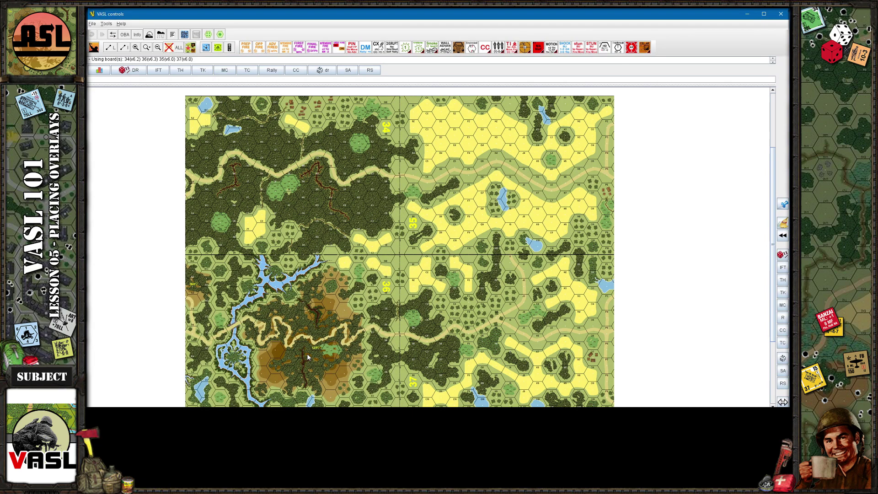
scroll(307, 357, down, 3)
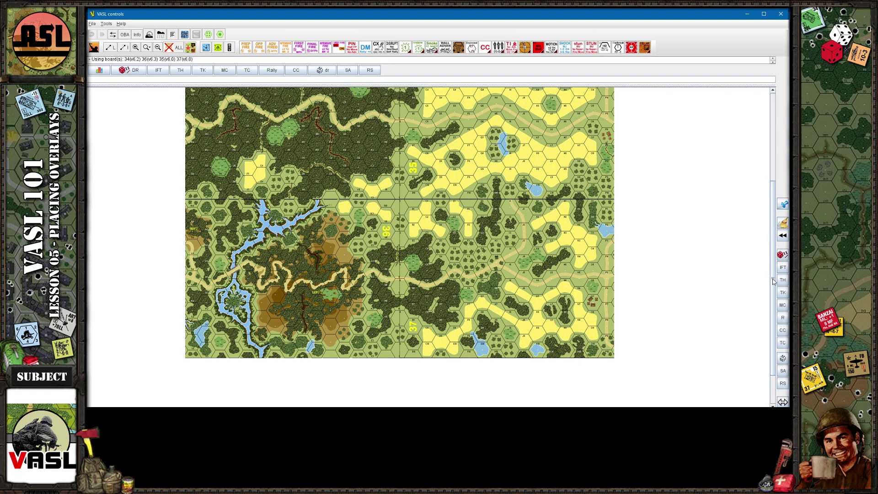
drag(773, 280, 774, 256)
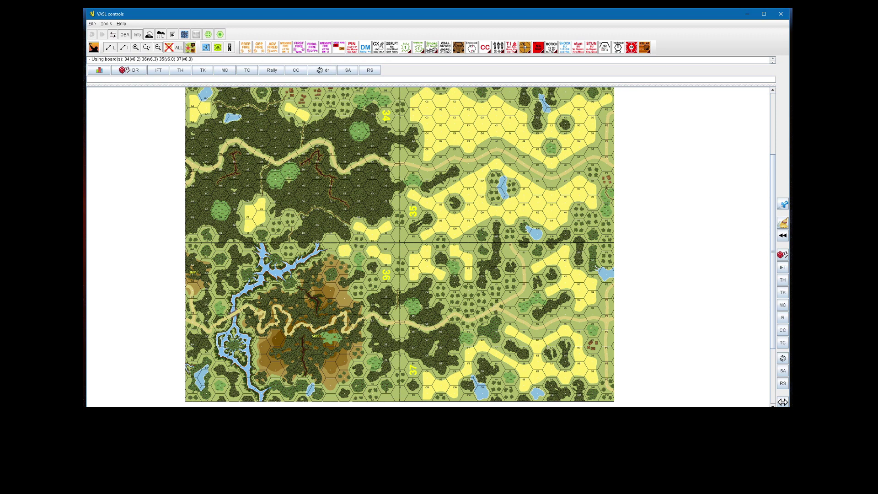
Open the scenario's overlay settings, check the overlay rule in the Foxit Reader PDF, and enter overlay G2 on board 35 in VASL.
click(94, 49)
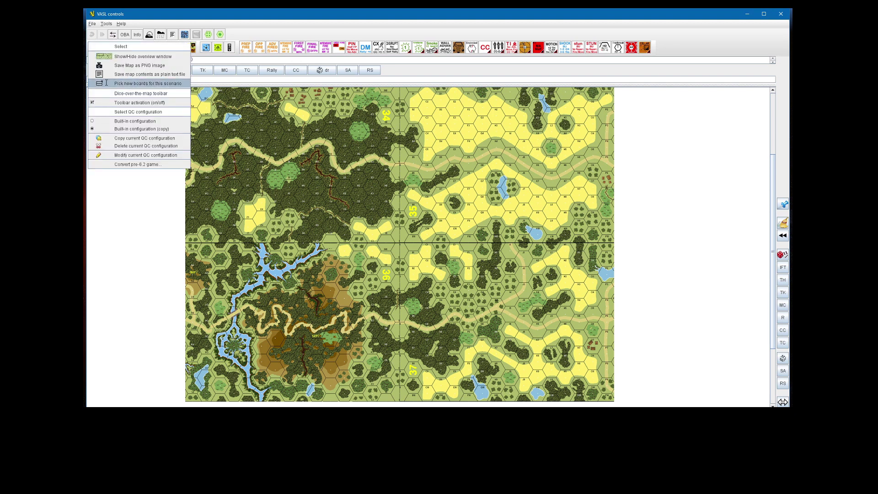
click(107, 84)
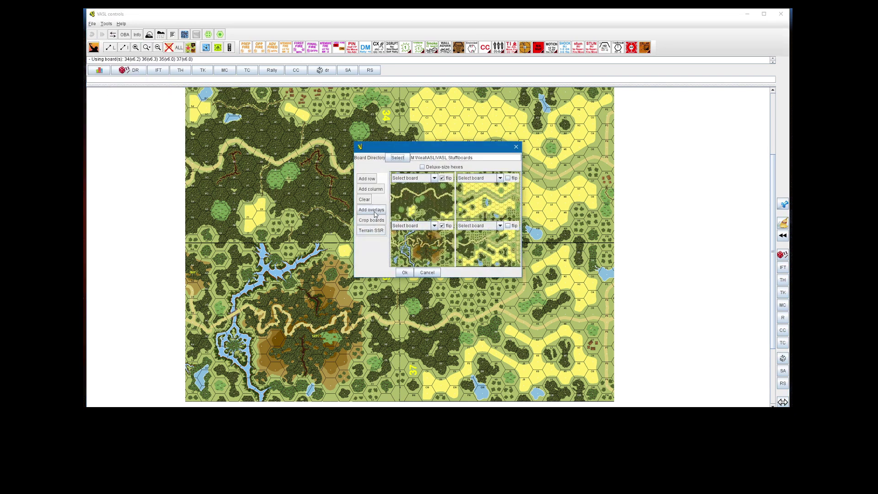
click(374, 212)
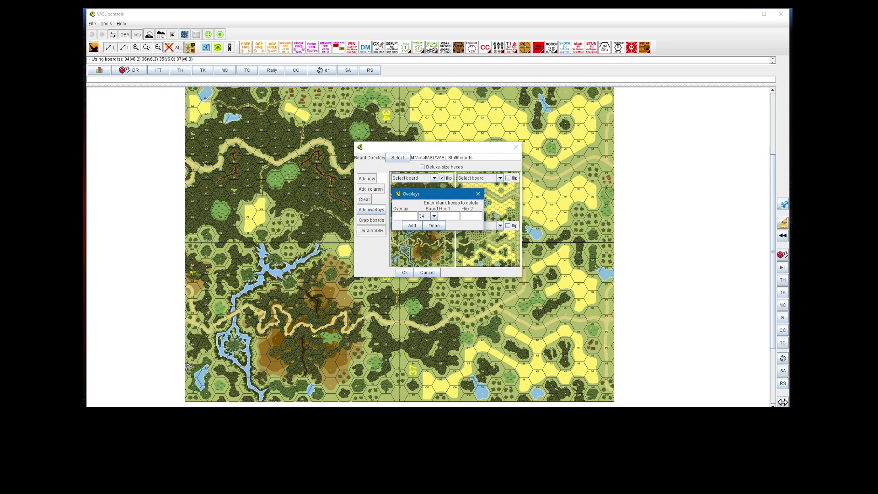
key(alt+Tab)
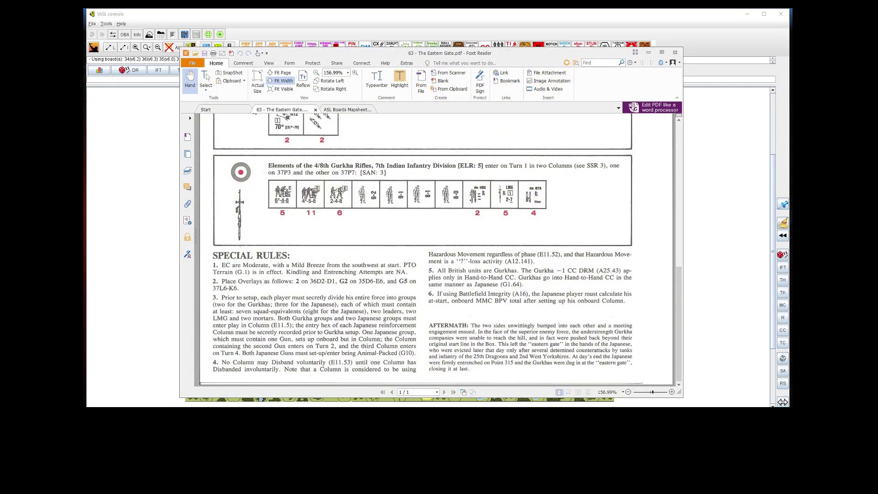
key(alt+Tab)
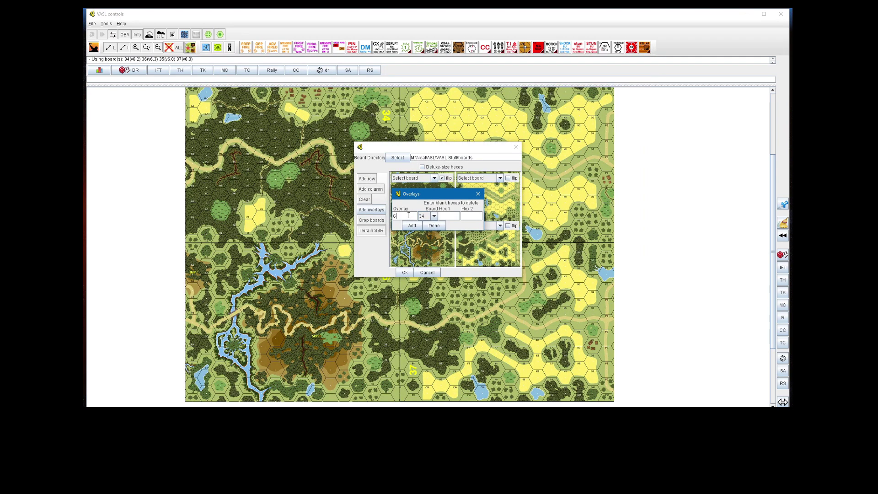
click(434, 216)
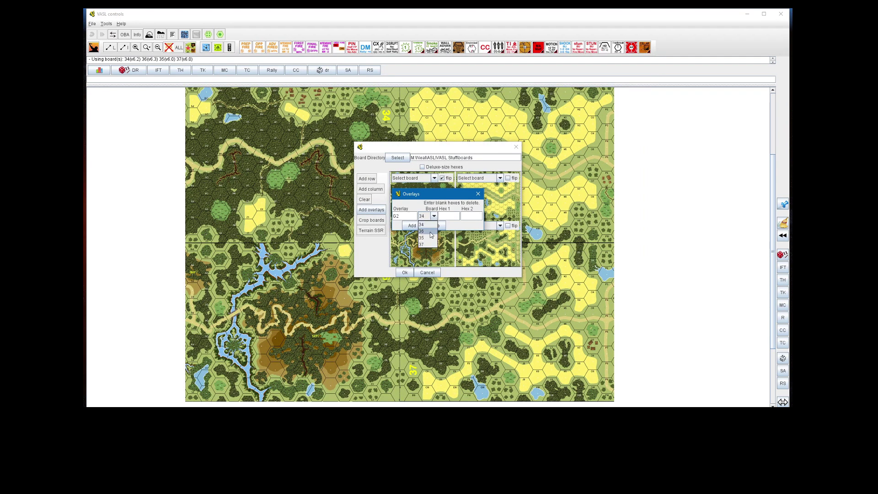
click(425, 230)
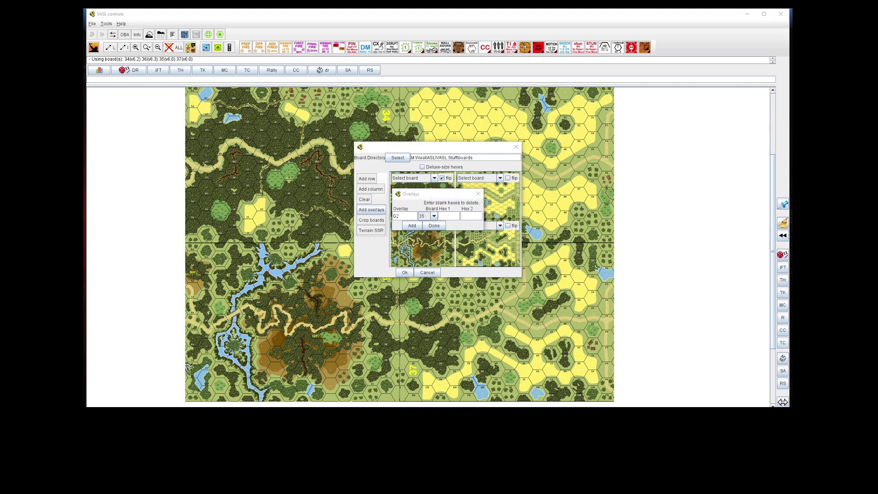
Recheck the placement rule in the Foxit Reader PDF and add overlay G2 in VASL with hexes D6 and E6.
key(alt+Tab)
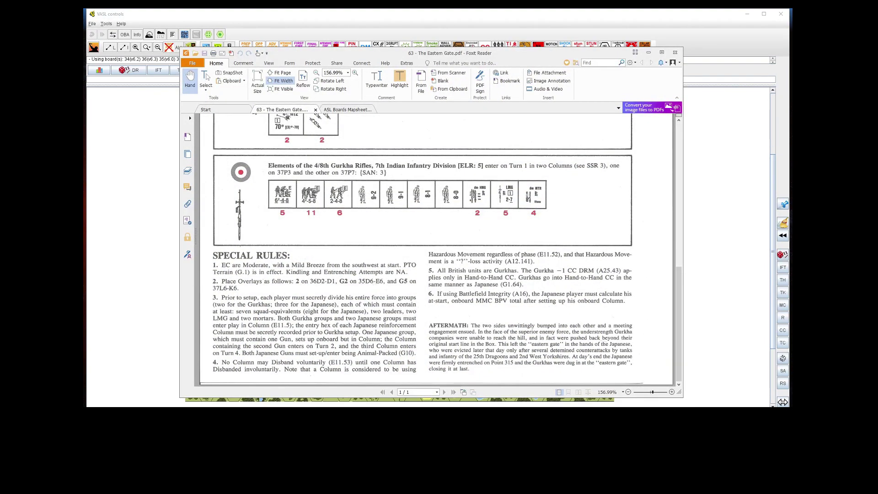
key(alt+Tab)
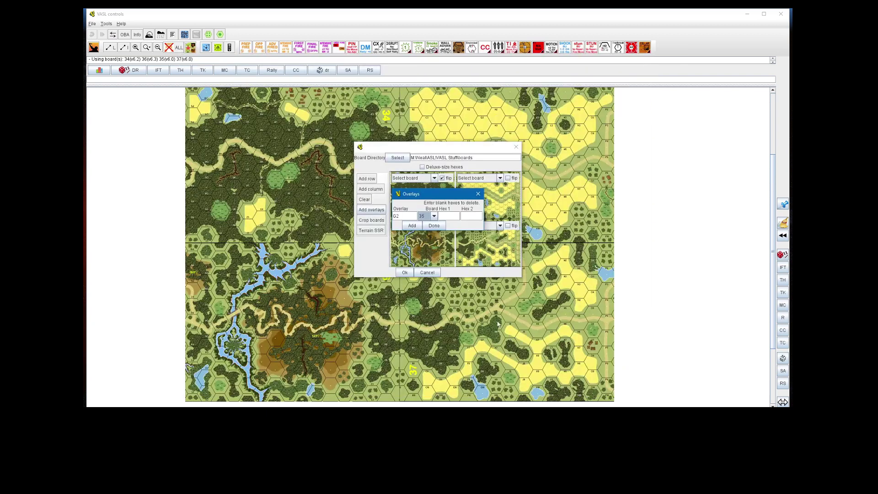
click(449, 217)
text(D6)
click(469, 215)
text(E6)
click(411, 226)
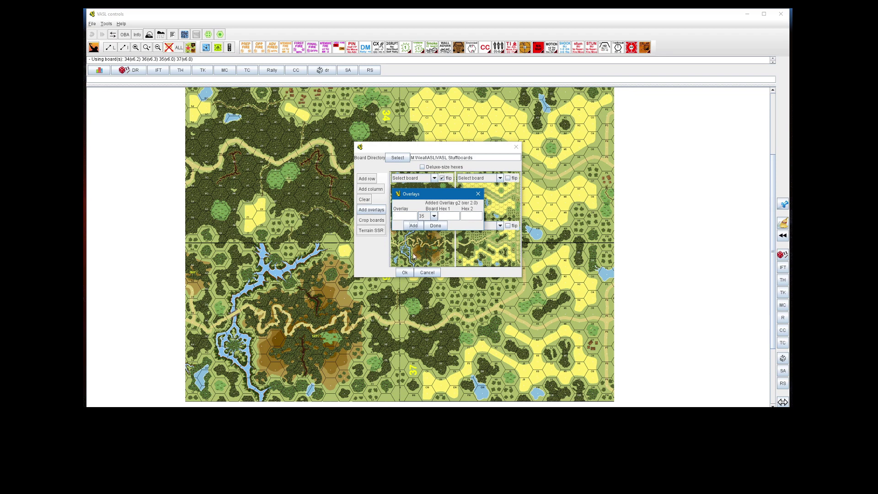
Check the rule in the Foxit Reader PDF and add overlay G5 on board 37 with hexes L6 and K6 in VASL.
drag(437, 197, 396, 201)
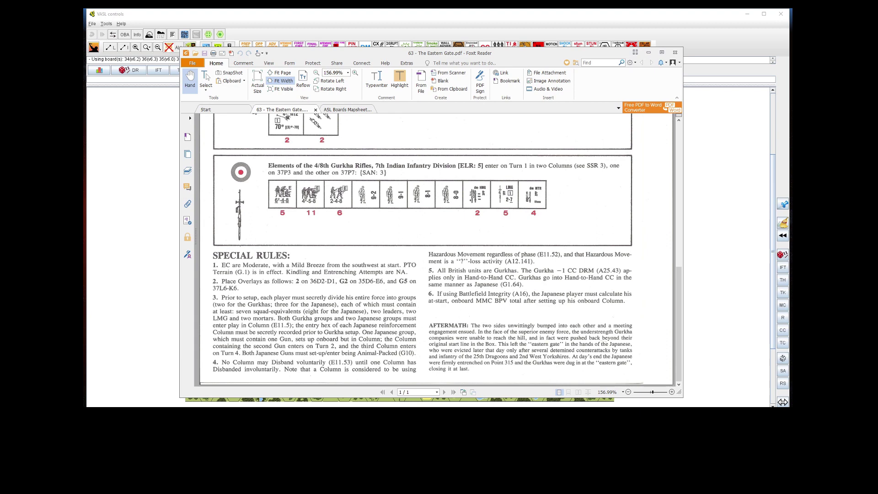
key(alt+Tab)
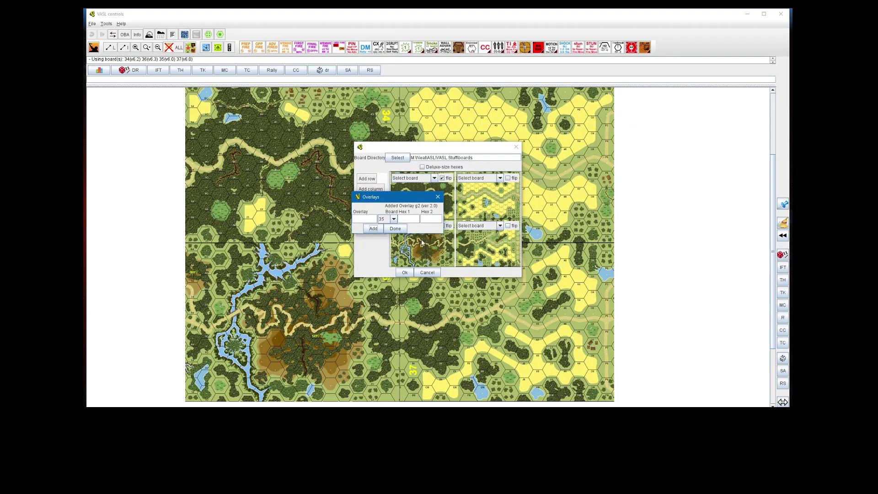
click(368, 218)
click(393, 219)
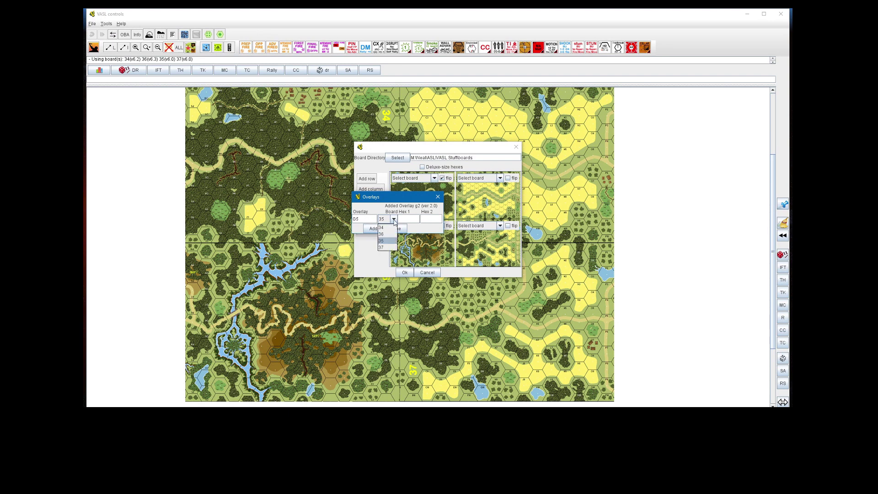
click(386, 249)
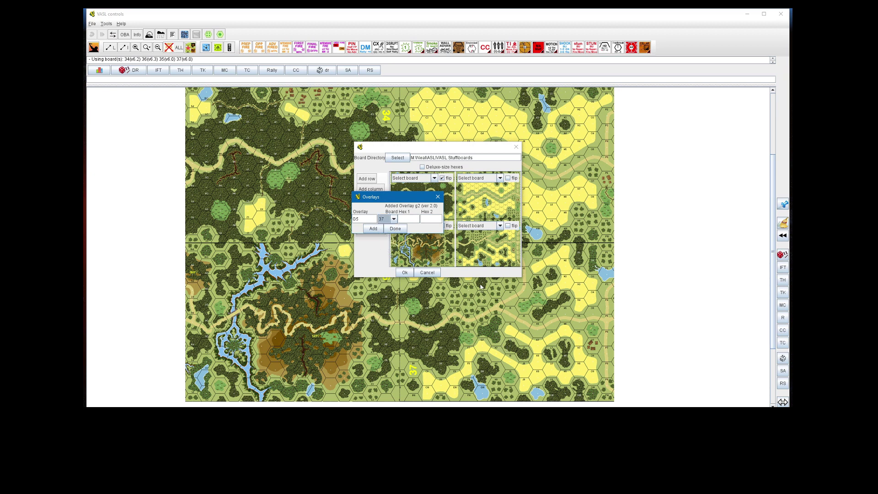
click(412, 221)
key(BackSpace)
click(372, 229)
Finish the overlay entries, move the board selection window aside, and apply the board setup to the map.
click(398, 231)
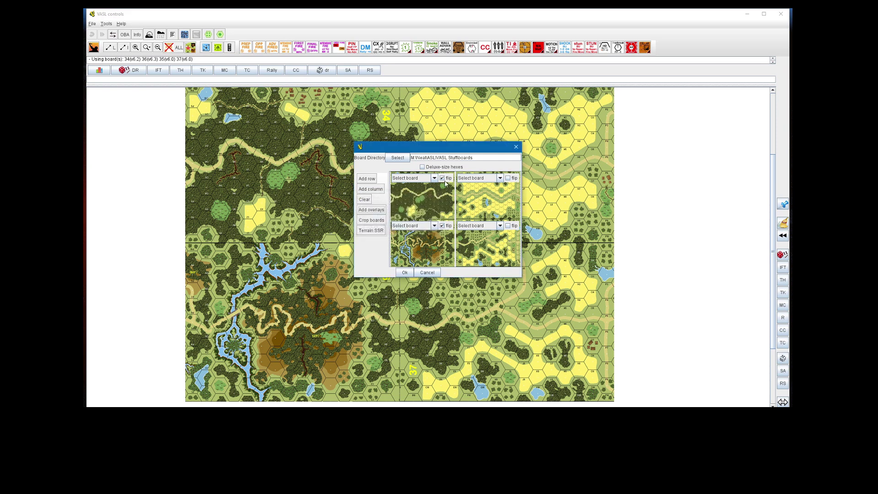
drag(451, 149, 300, 175)
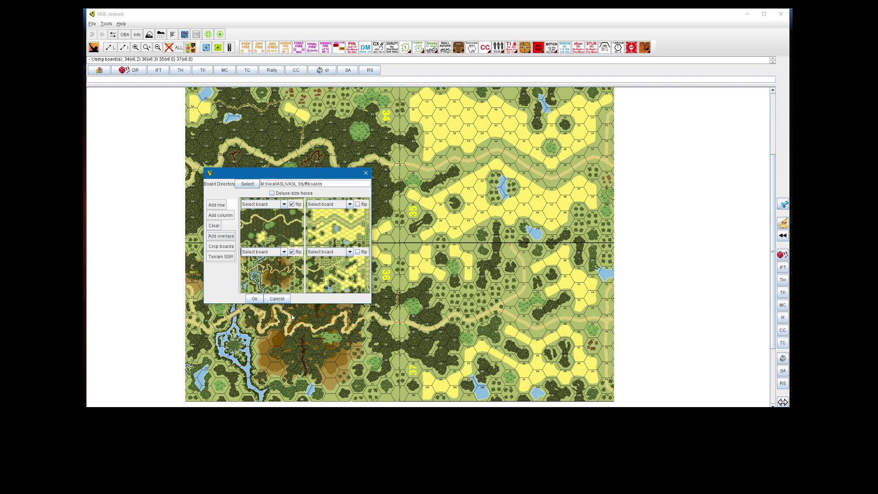
click(254, 299)
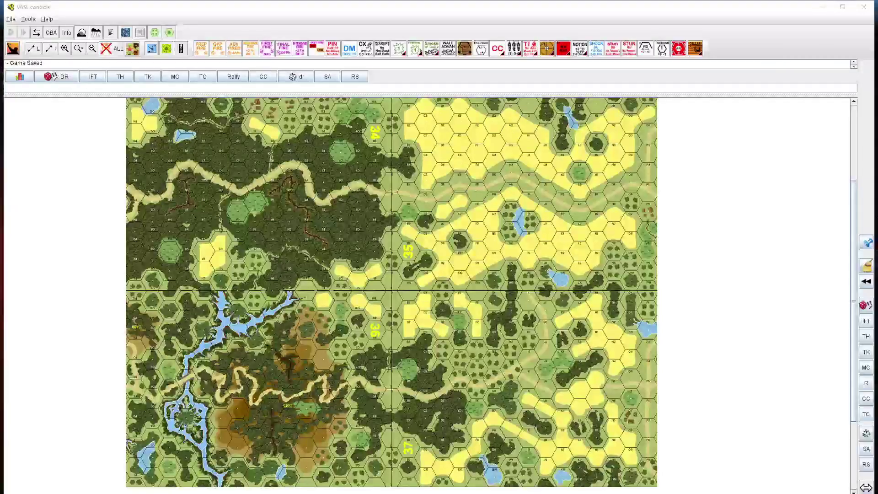
Save the game over the existing file Eastern Gate.vsav in the saves folder, leaving the log file comments blank.
click(8, 20)
click(8, 20)
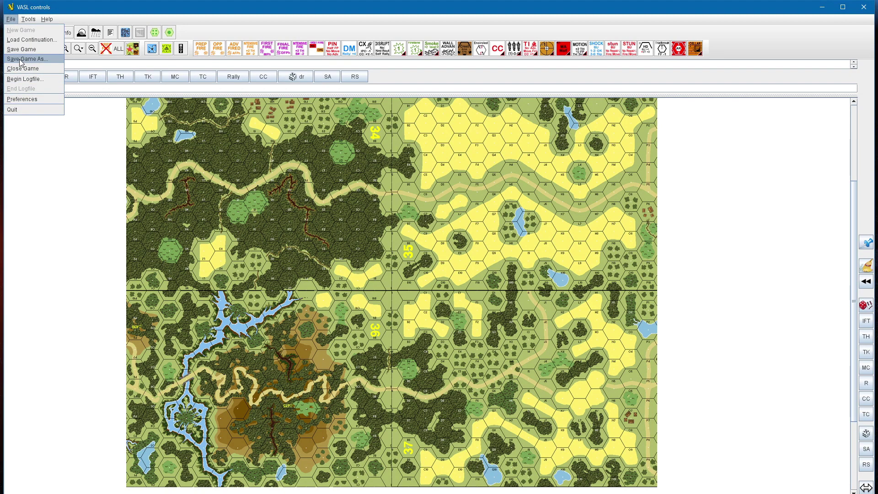
click(20, 59)
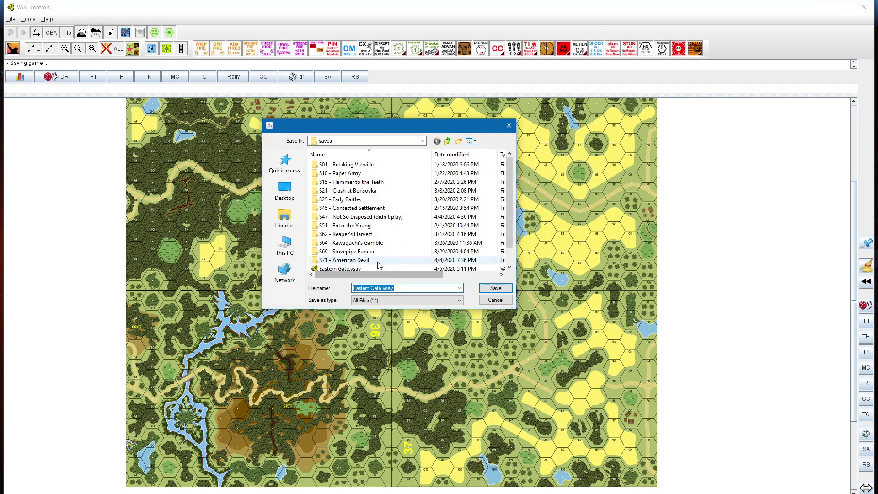
scroll(356, 255, down, 1)
click(356, 254)
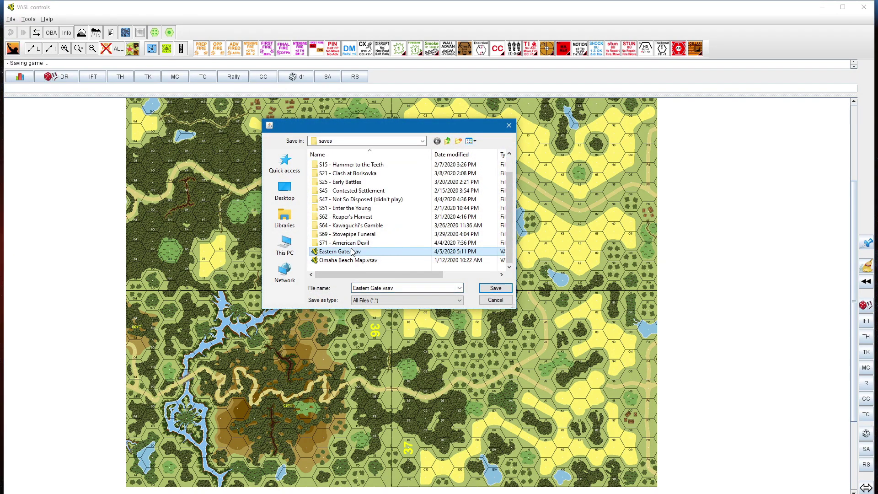
click(495, 288)
click(466, 256)
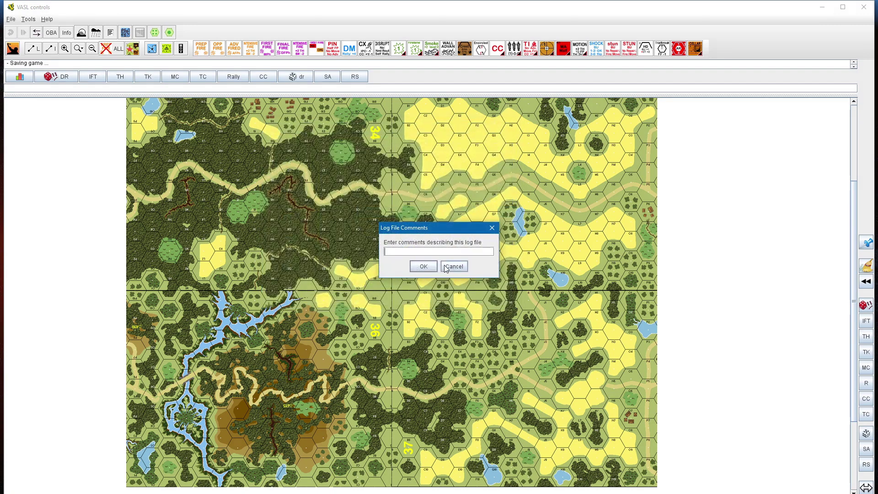
click(422, 267)
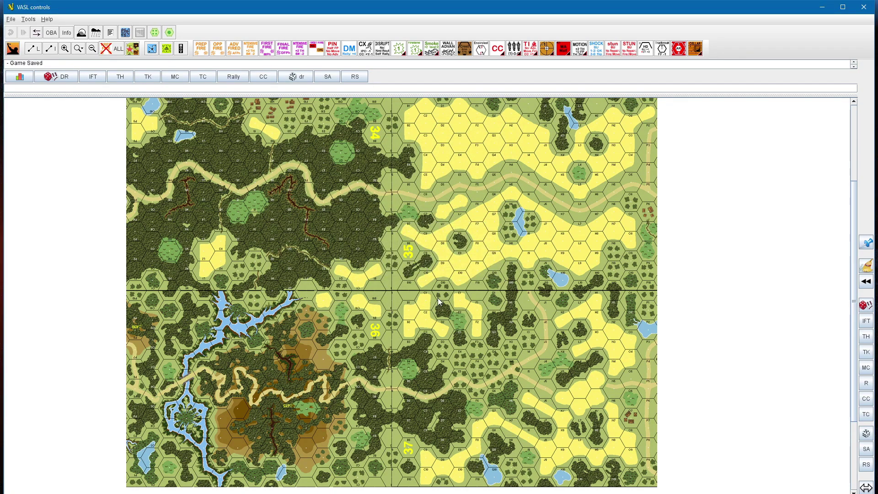